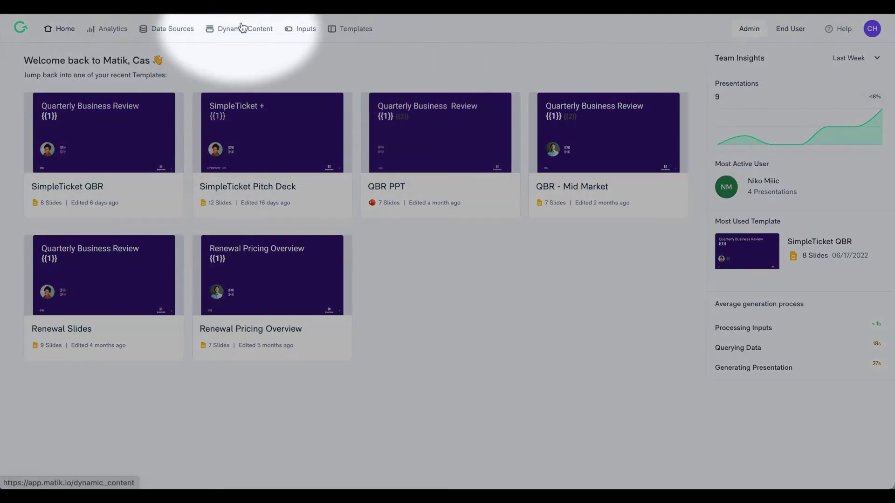
Start a new dynamic content item with "Example" as both its name and its description.
click(242, 29)
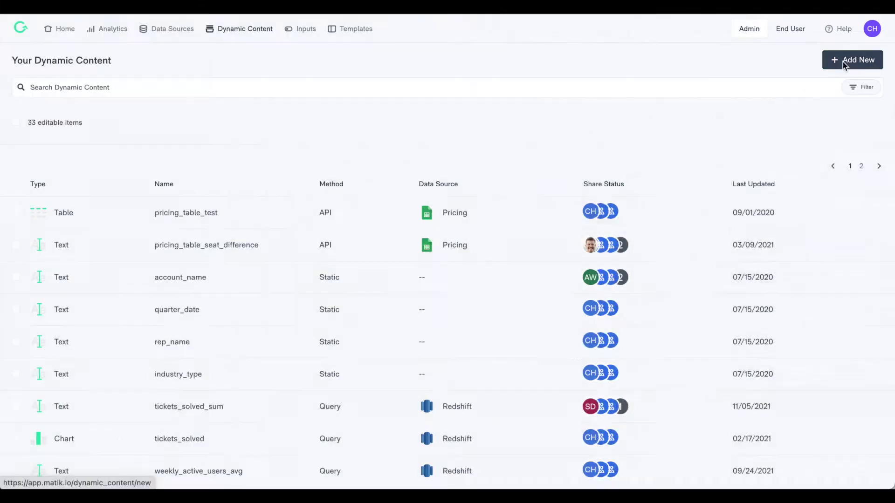
click(844, 63)
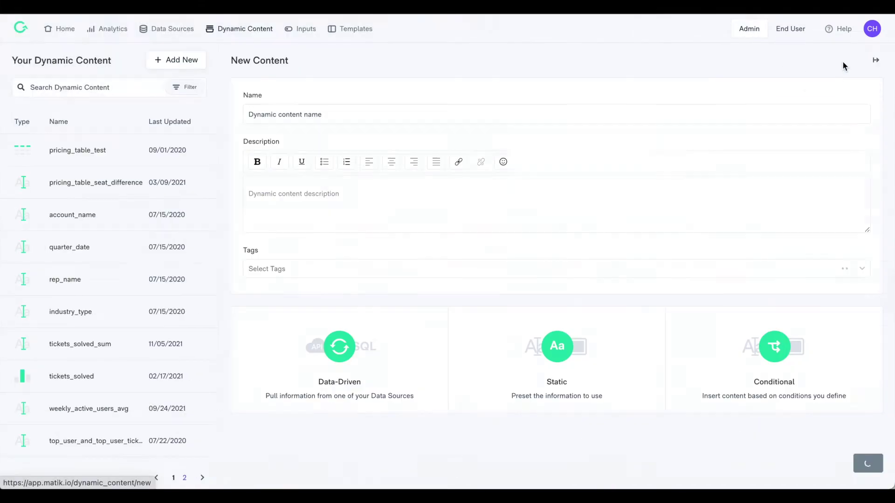
click(295, 119)
text(Example)
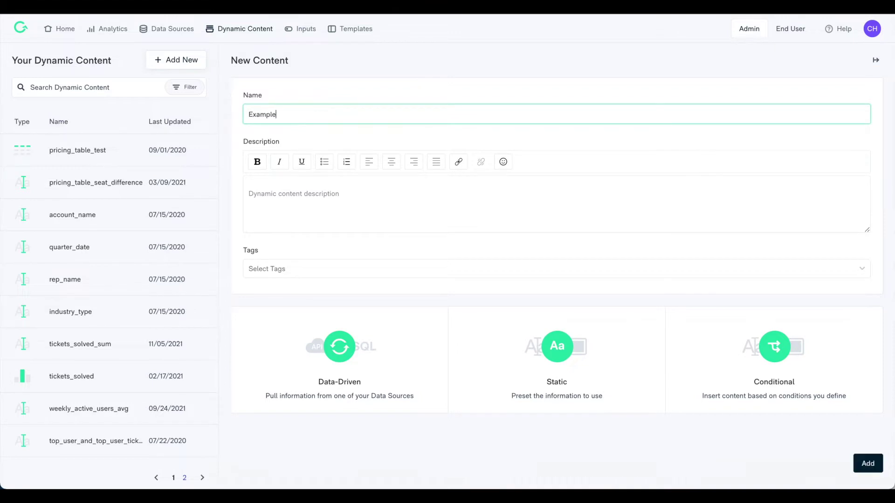
click(306, 210)
text(Example)
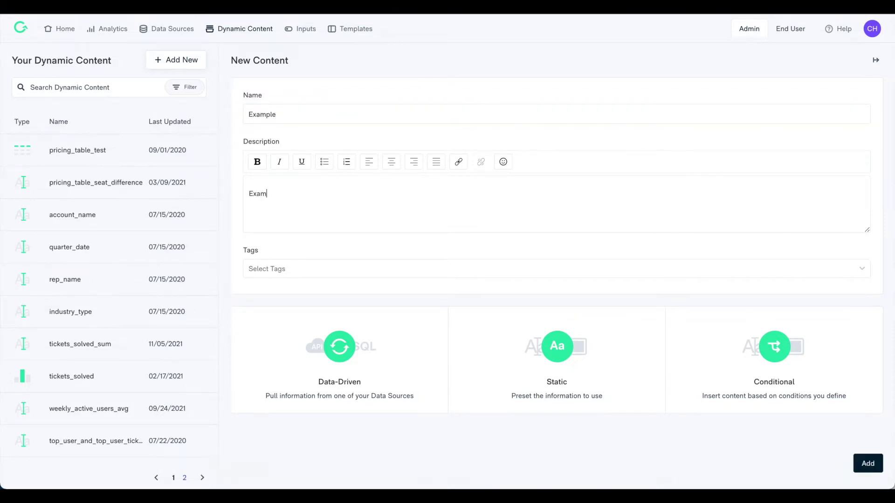
Tag the new content with the existing tag Example DC and a newly created tag "ExampleExample".
click(325, 265)
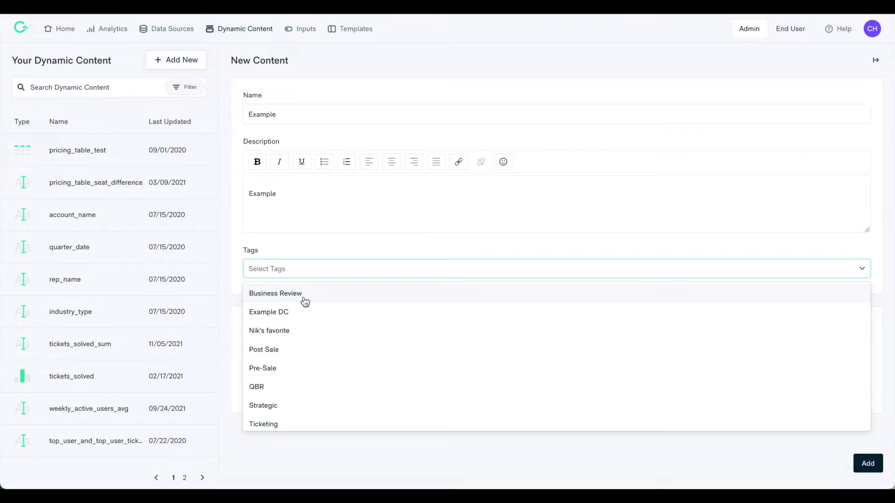
click(297, 312)
text(ExampleExample)
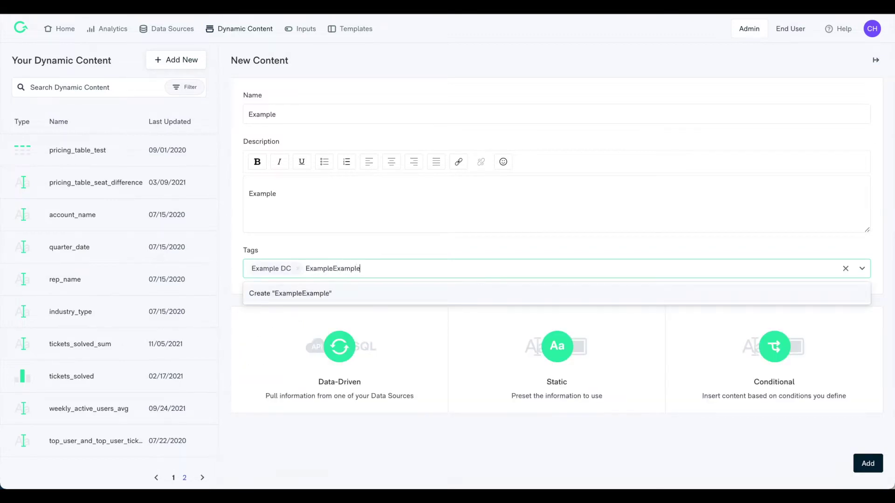
click(331, 292)
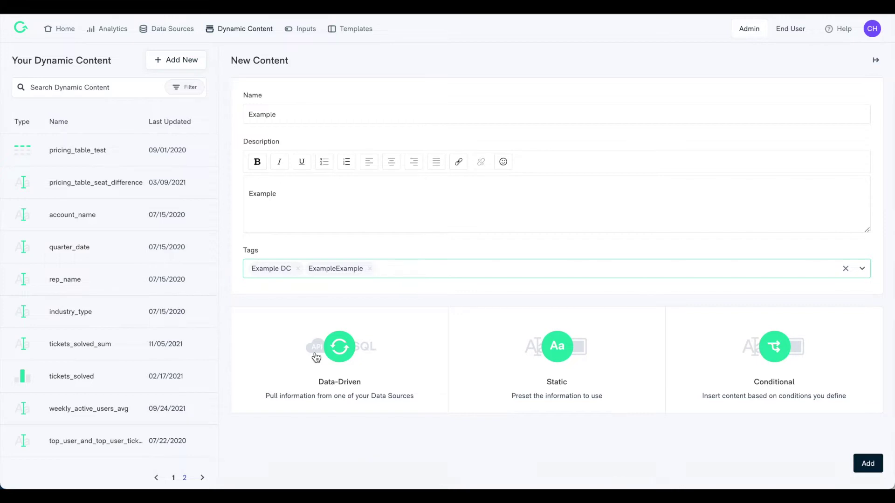
Make the content data-driven and connect it to the Redshift data source.
click(341, 368)
scroll(342, 371, down, 3)
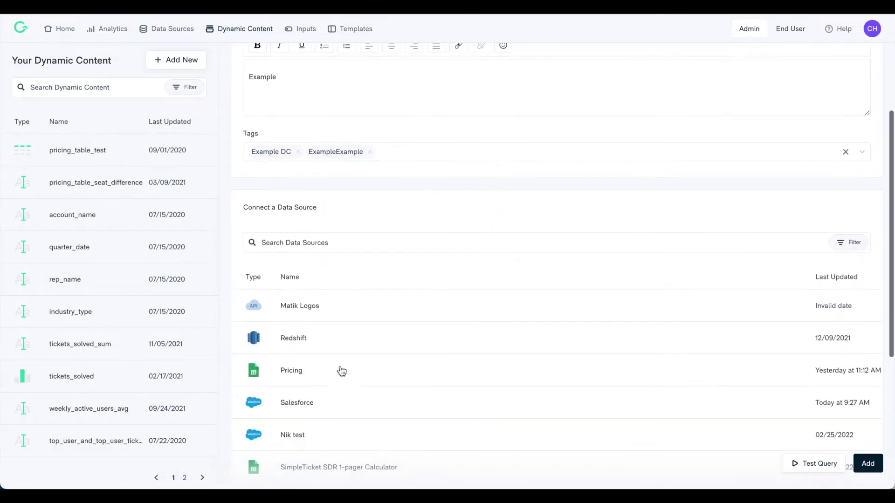
click(304, 346)
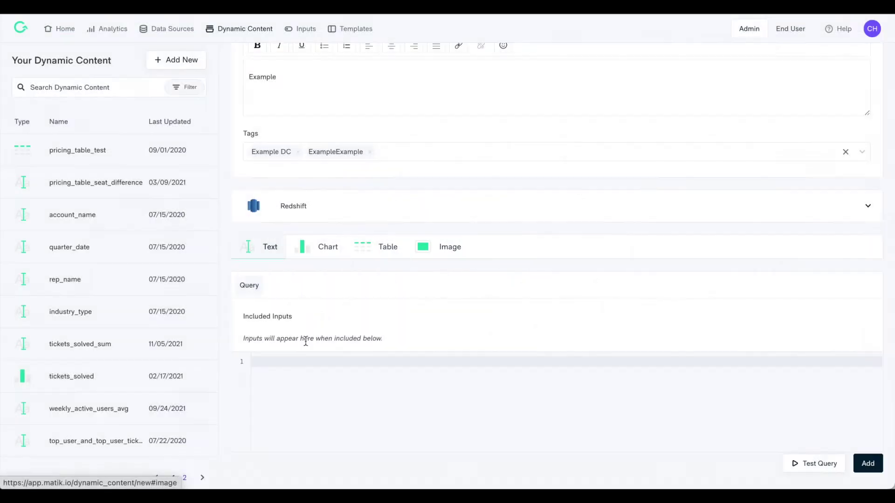
Enter the text query SELECT SUM(tickets_solved) FROM simpleticket_performance WHERE company = &:account_name AND quarter_date = &:quarter_date, and add the content.
click(283, 358)
text(SELECT SUM(tickets_solved) FROM simpleticket_performance WHERE company = &:account_name AND quarter_date = &:quarter_date)
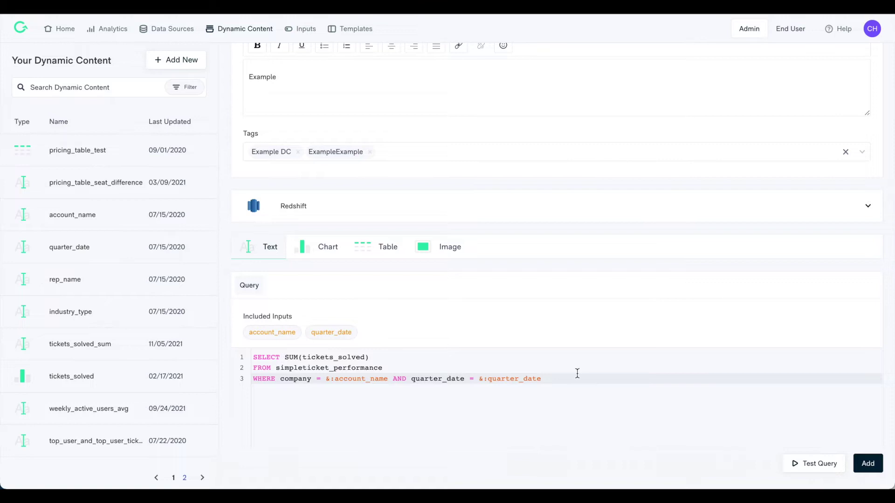
drag(541, 378, 478, 379)
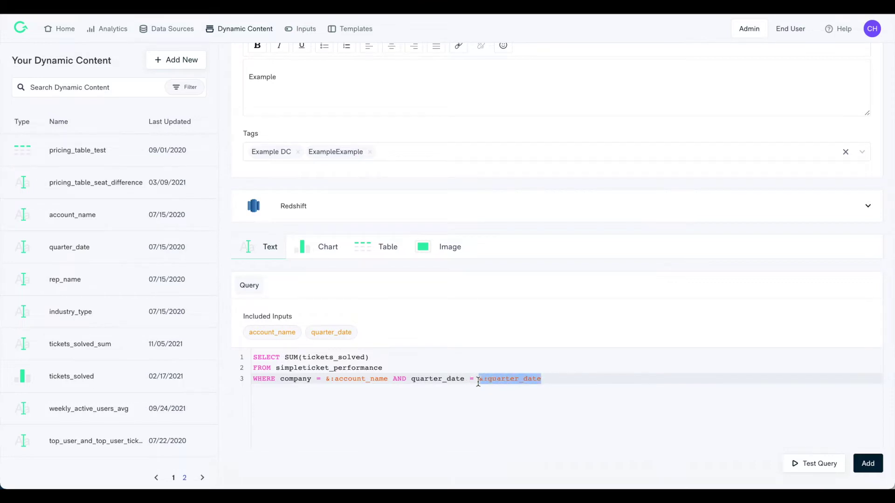
click(504, 430)
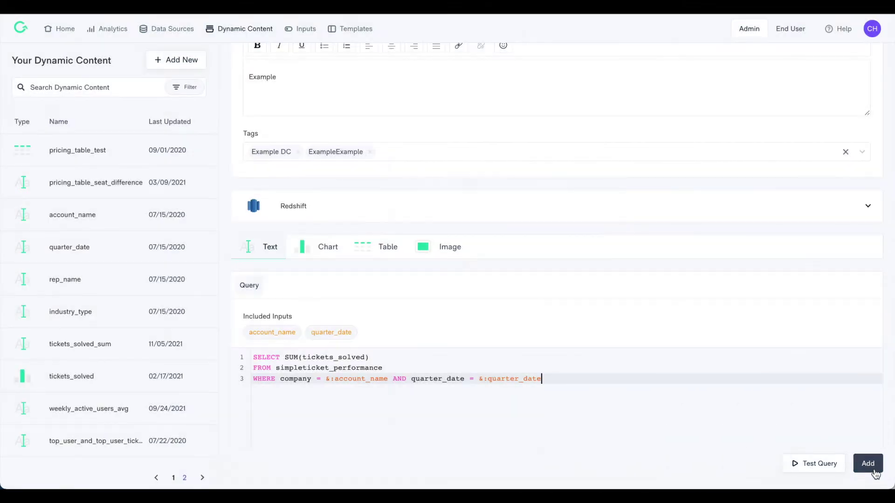
click(874, 473)
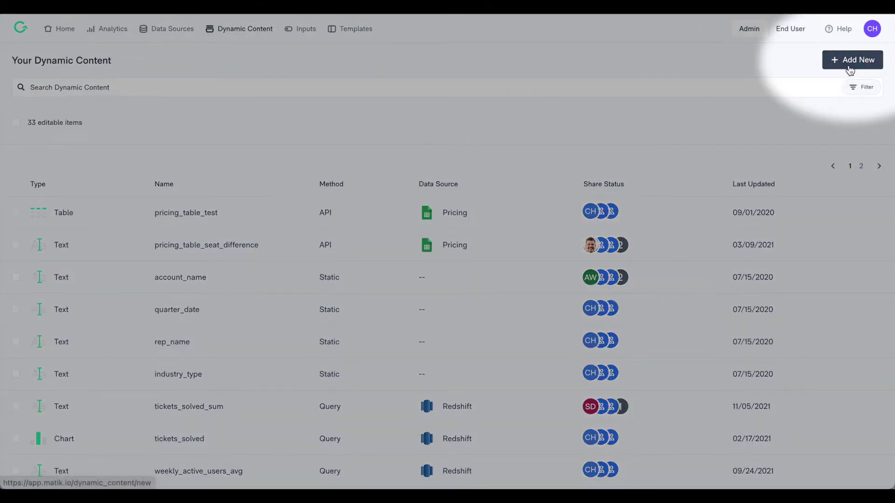
Create another dynamic content item named "Example", with description "Example" and the tag Example DC.
click(849, 68)
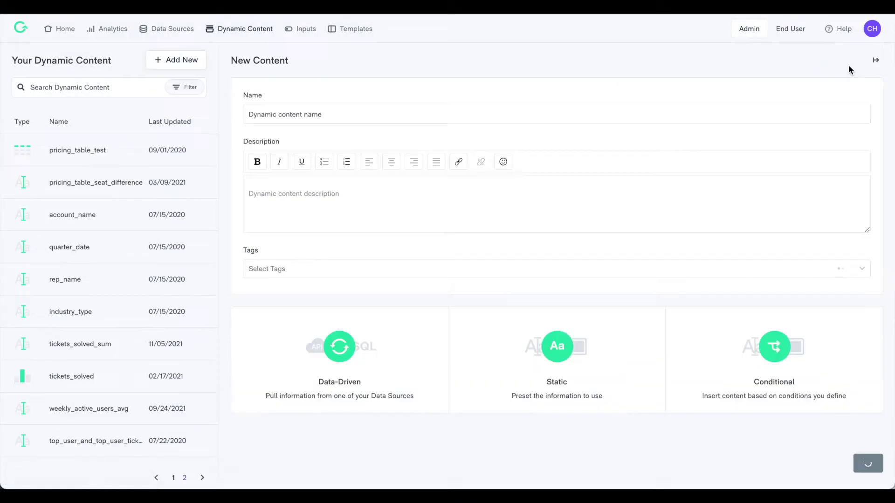
click(361, 111)
text(Example)
click(345, 192)
text(Example)
click(310, 268)
click(290, 312)
Make this content data-driven and connect it to the Salesforce data source.
click(309, 352)
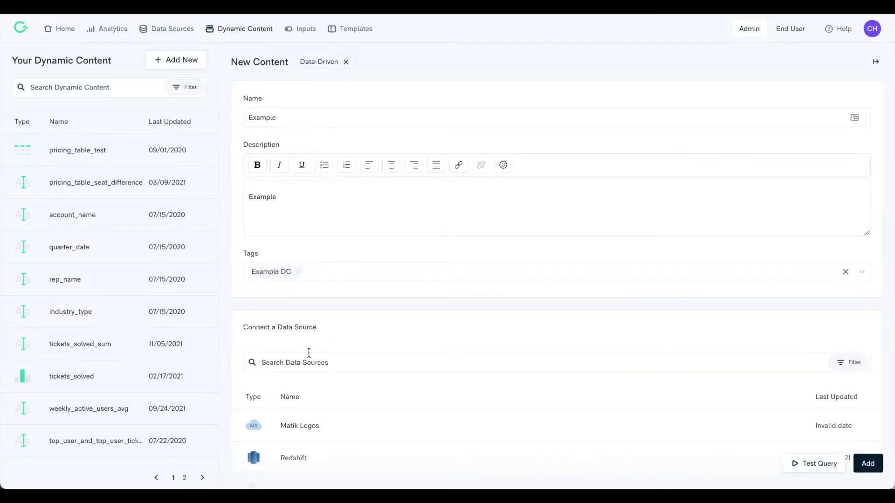
scroll(310, 357, down, 2)
scroll(309, 356, down, 1)
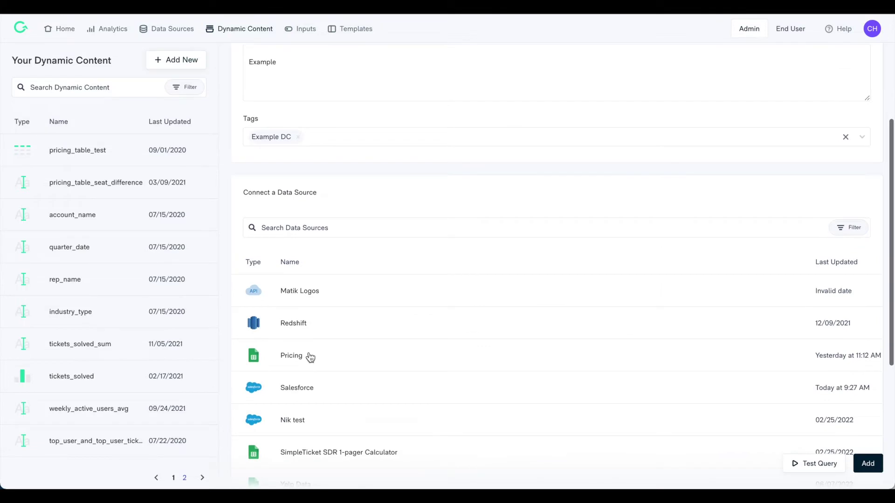
click(295, 397)
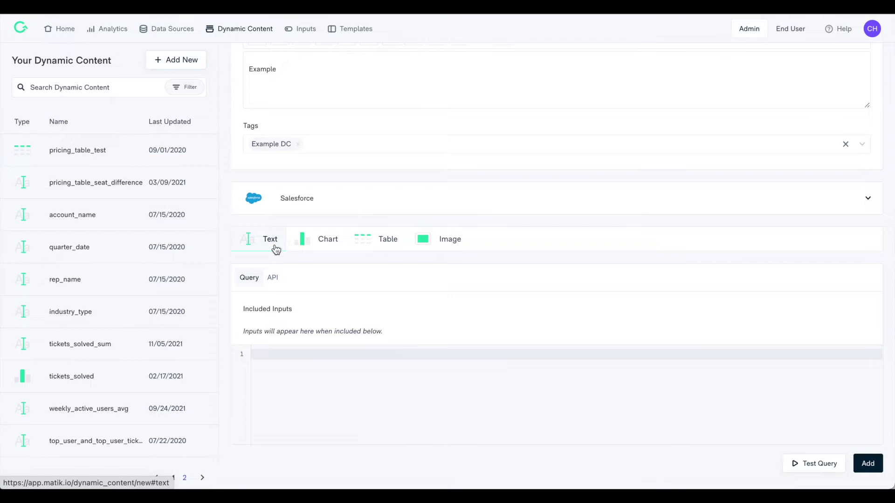
Switch the Salesforce text content from a query to the API, with Objects as source API and Account as object.
click(273, 277)
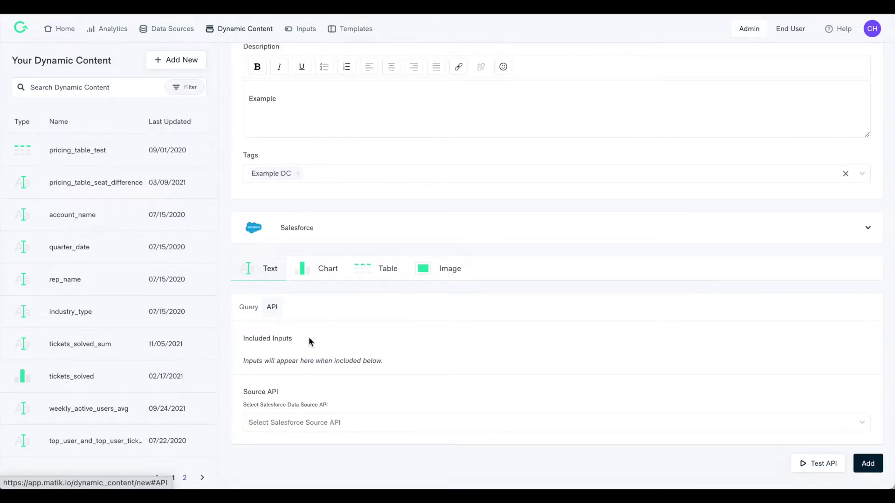
click(347, 430)
click(271, 449)
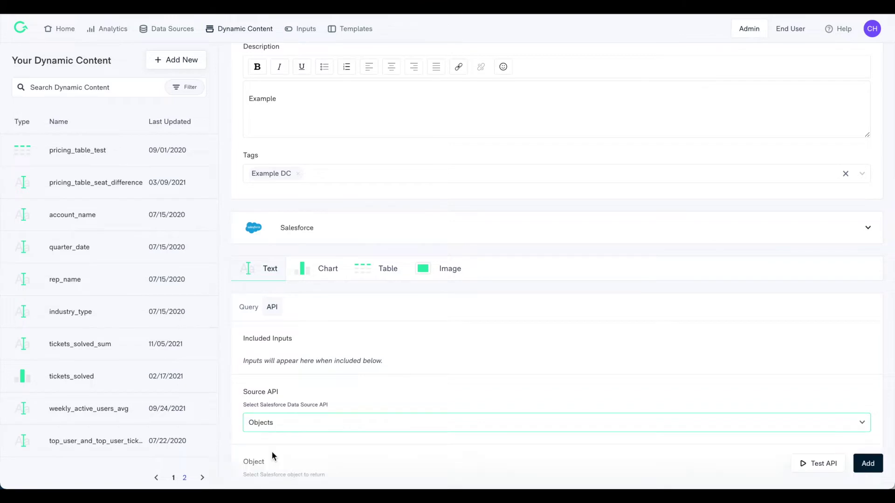
click(296, 425)
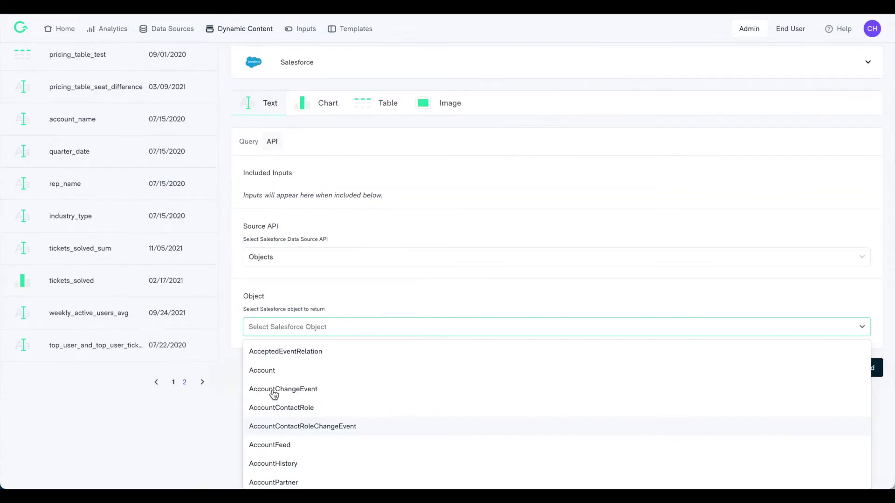
click(272, 372)
Choose Name as the Account field to return.
click(273, 351)
click(862, 349)
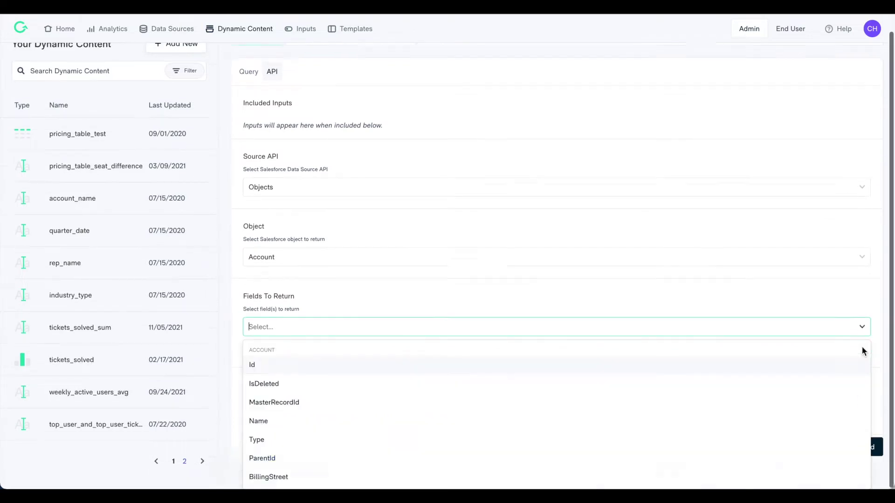
scroll(269, 417, down, 3)
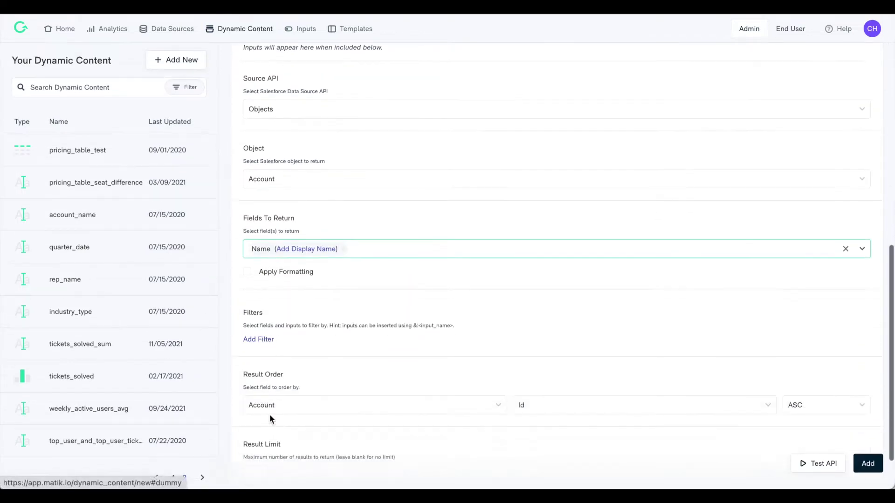
Add a filter requiring the Account's Name to equal the input &:sfdc_account_name.
click(257, 303)
click(516, 306)
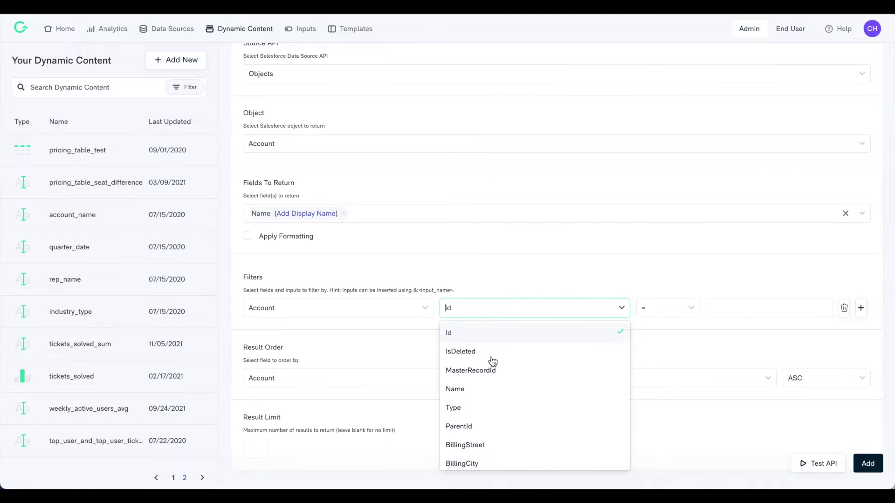
click(478, 389)
click(750, 306)
text(&:)
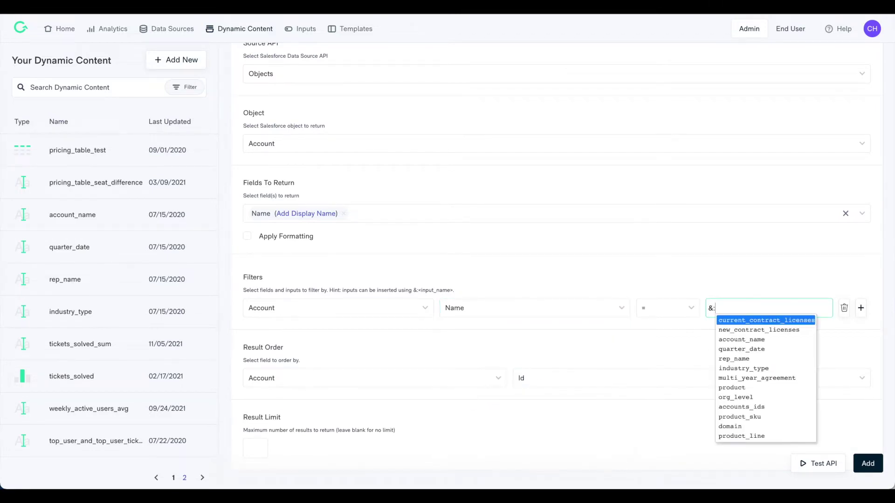
text(sfdc_account_name)
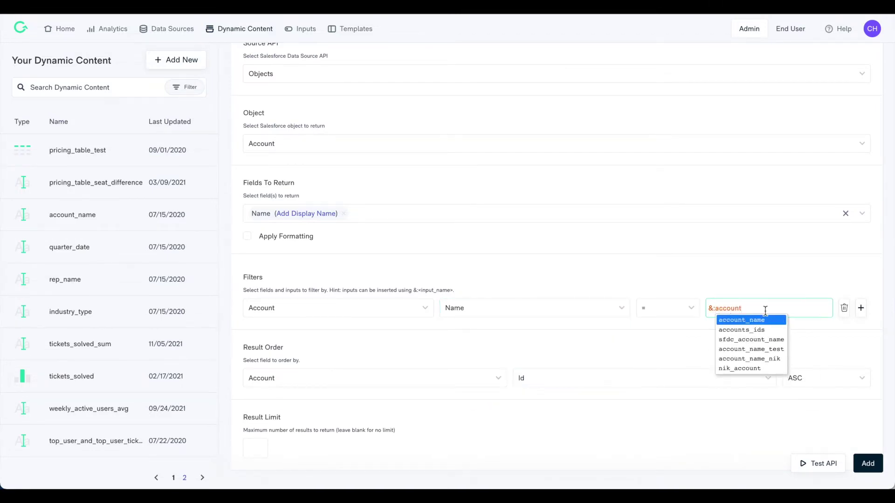
click(775, 320)
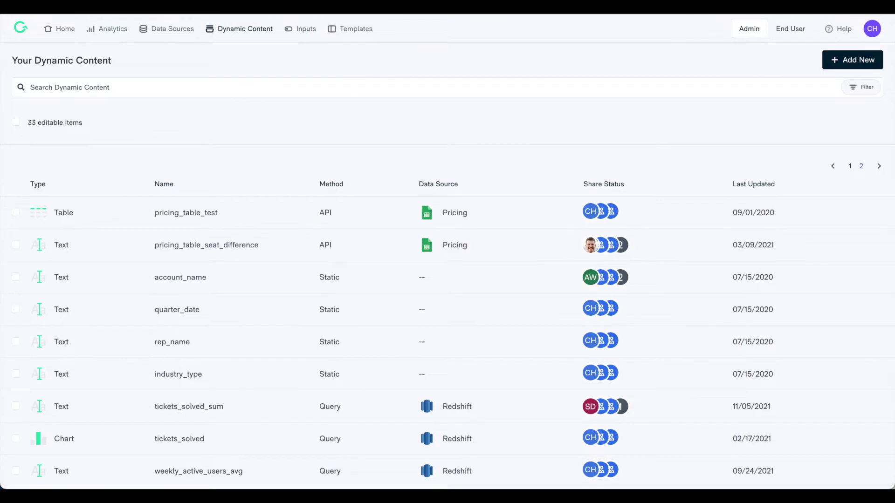
Start a fresh dynamic content item, filling in "Example" for name and description and tagging it Example DC.
click(839, 61)
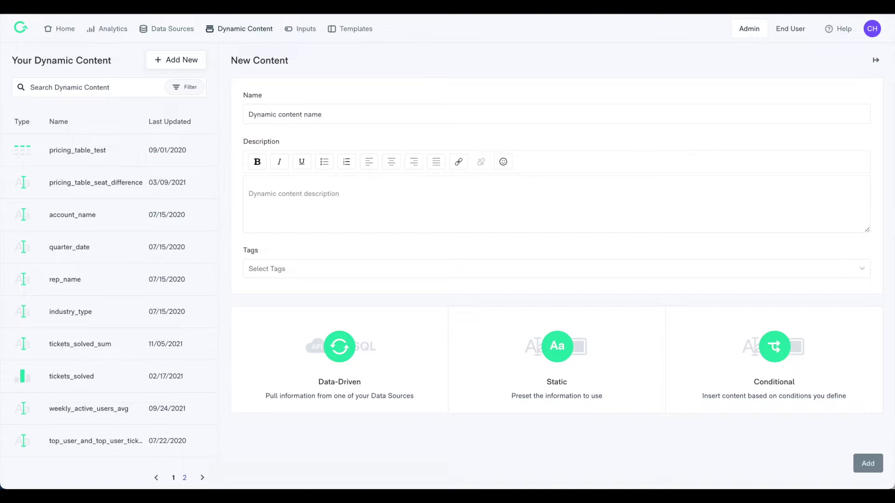
text(Example)
click(306, 200)
text(Example)
click(295, 271)
click(286, 312)
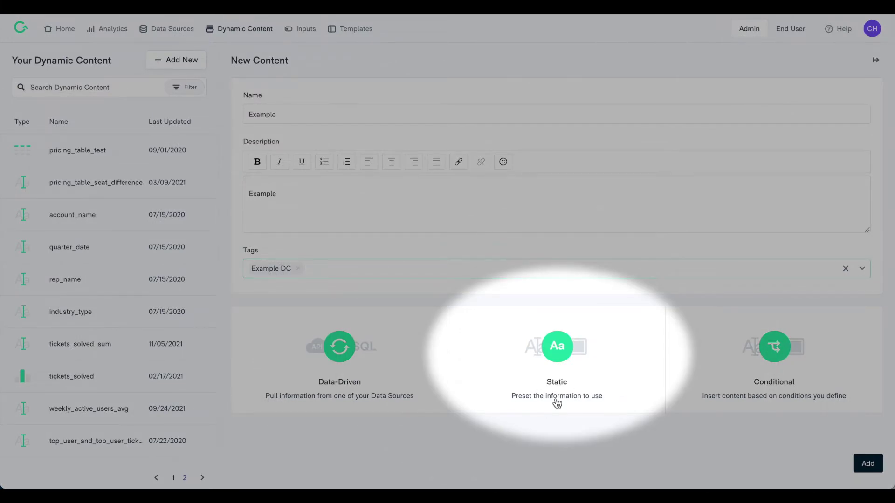
Make the content static text reading "2021 SimpleTicket, Inc." and change its year to 2022.
click(556, 402)
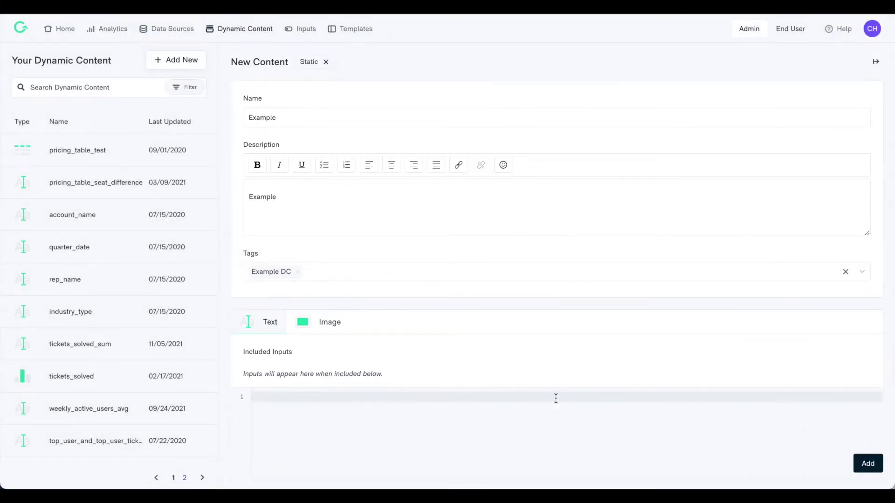
scroll(556, 399, down, 1)
click(287, 352)
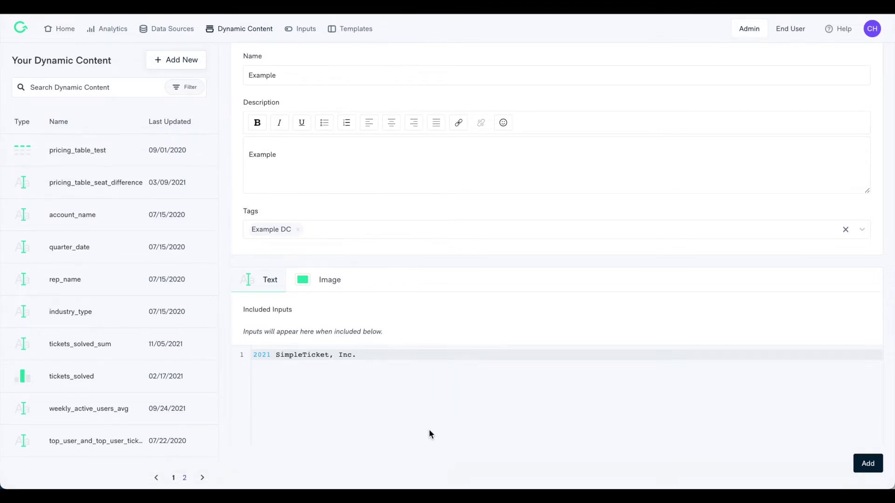
key(BackSpace)
text(2)
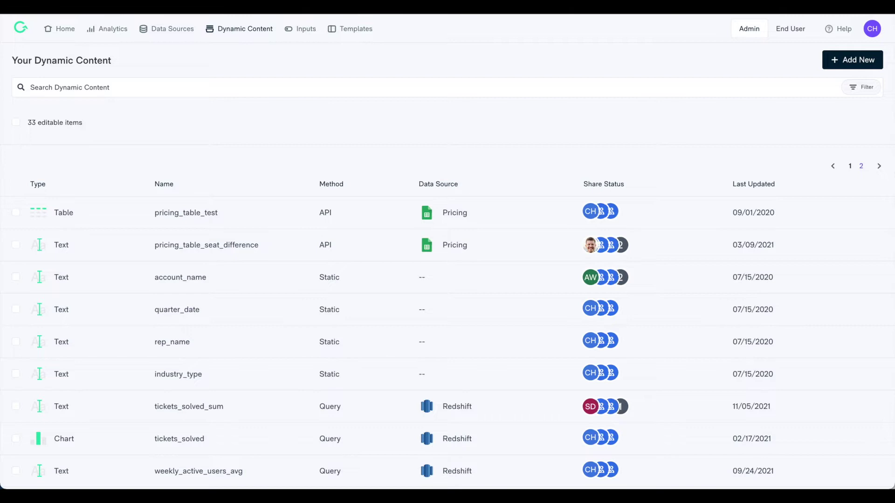
Create a new conditional content item named "Example", with description "Example" and the tag Example DC.
click(840, 61)
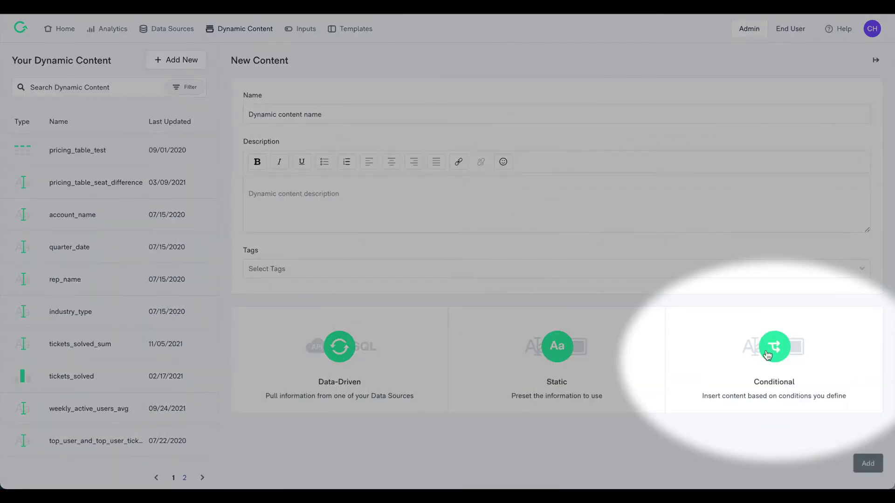
click(767, 367)
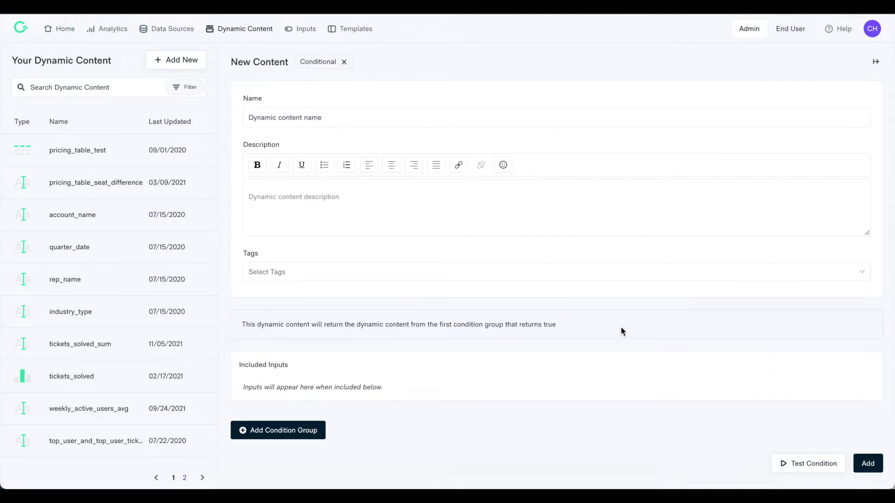
click(290, 118)
text(Examlle)
click(283, 190)
text(Example)
click(273, 277)
click(274, 315)
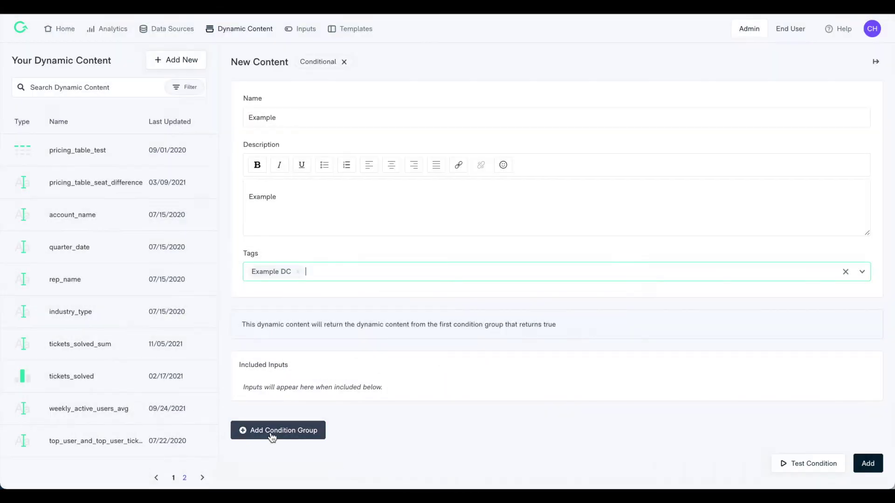
Add a condition group and give it a second condition row.
click(272, 433)
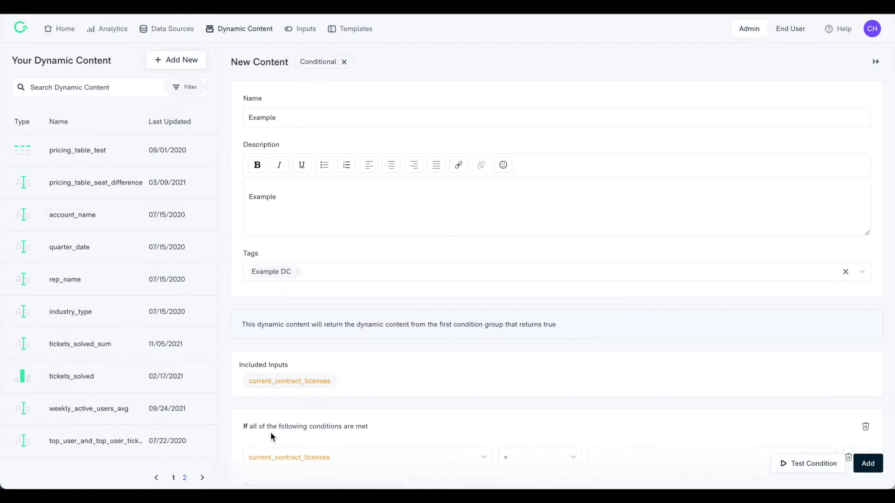
scroll(270, 437, down, 3)
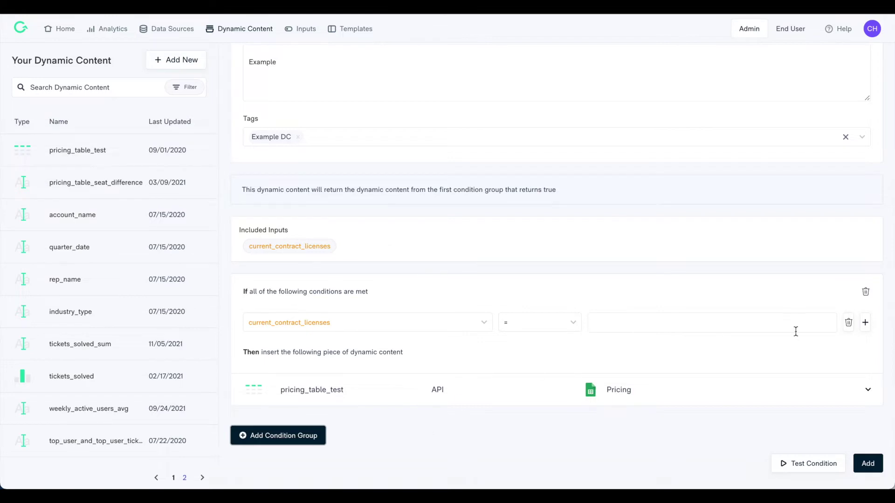
click(865, 322)
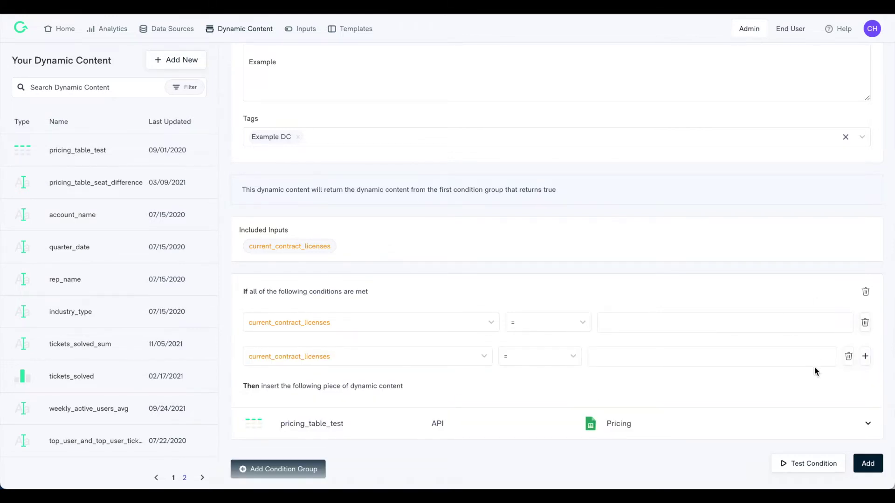
scroll(815, 367, down, 1)
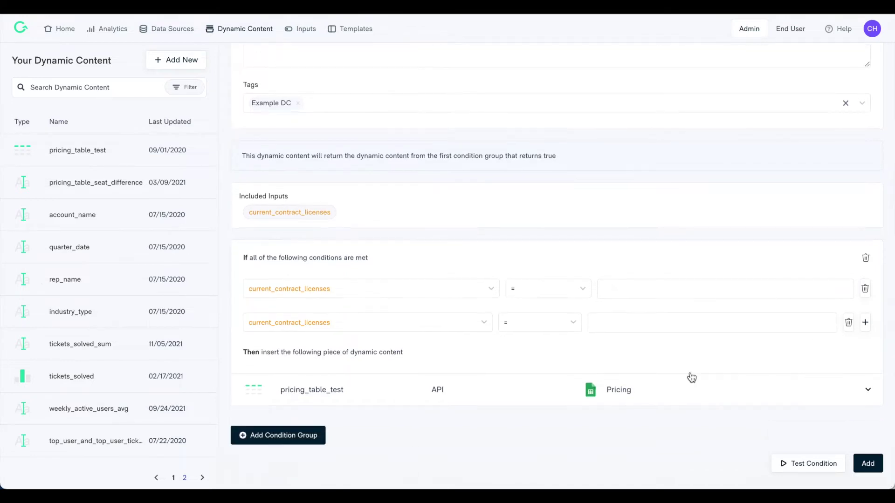
Set the first condition to new_contract_licenses > 50 and choose industry_type as the second condition's input.
click(489, 288)
scroll(378, 402, down, 2)
scroll(378, 401, down, 2)
scroll(378, 401, up, 4)
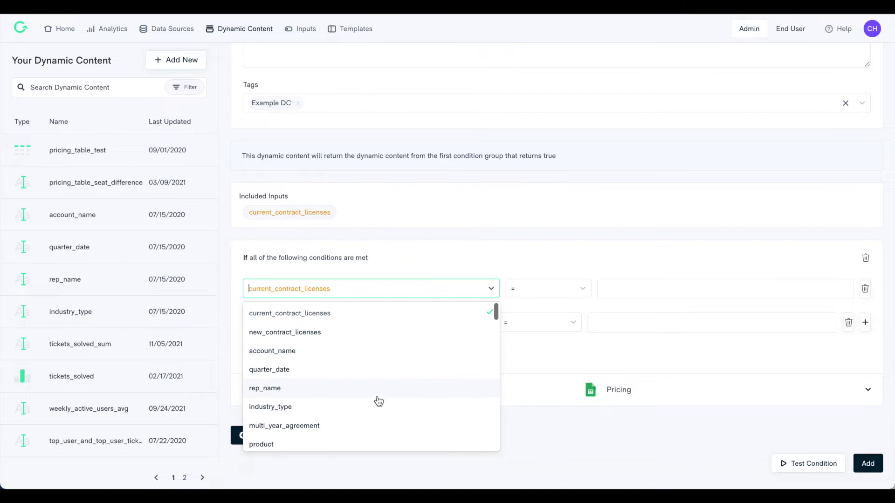
click(370, 333)
click(582, 288)
click(552, 377)
click(616, 296)
text(50)
click(385, 327)
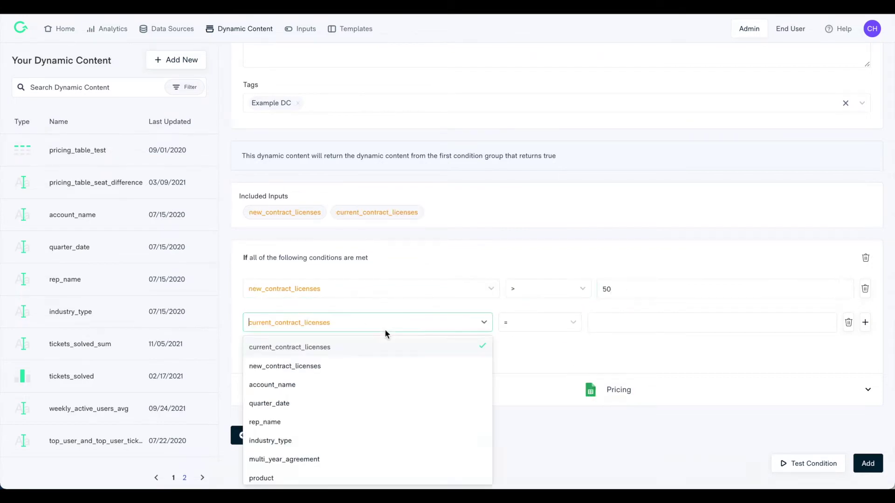
click(351, 442)
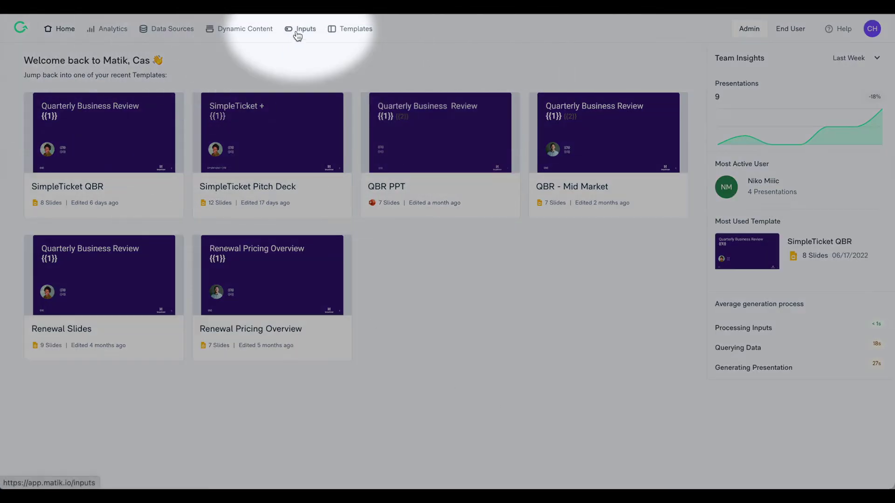
Start a new input named example_name, with display name "Example Name" and description "Example Description".
click(297, 33)
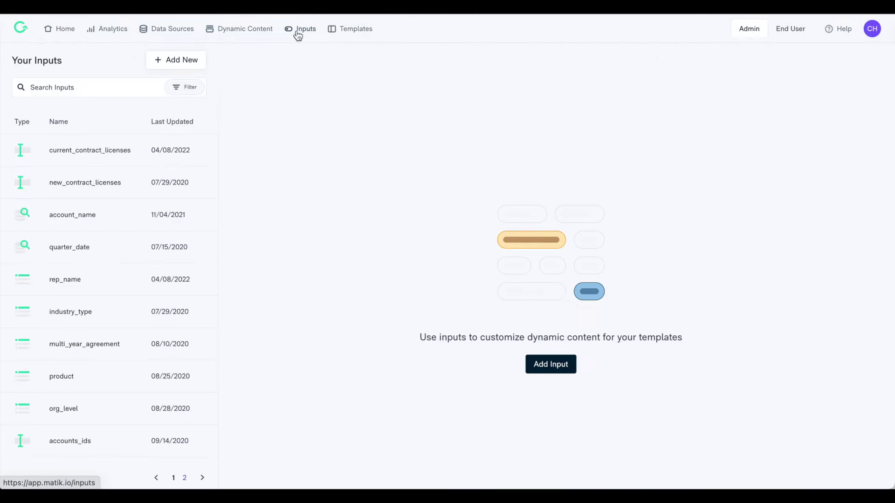
click(550, 365)
click(310, 117)
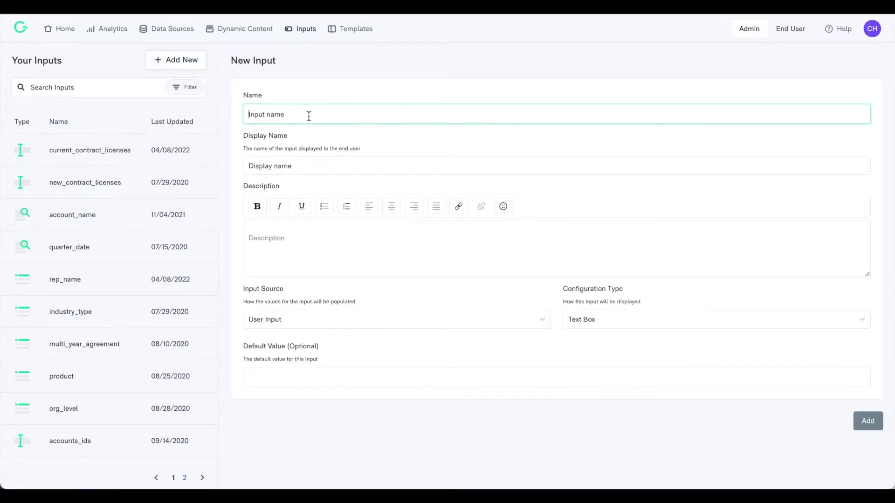
text(examp)
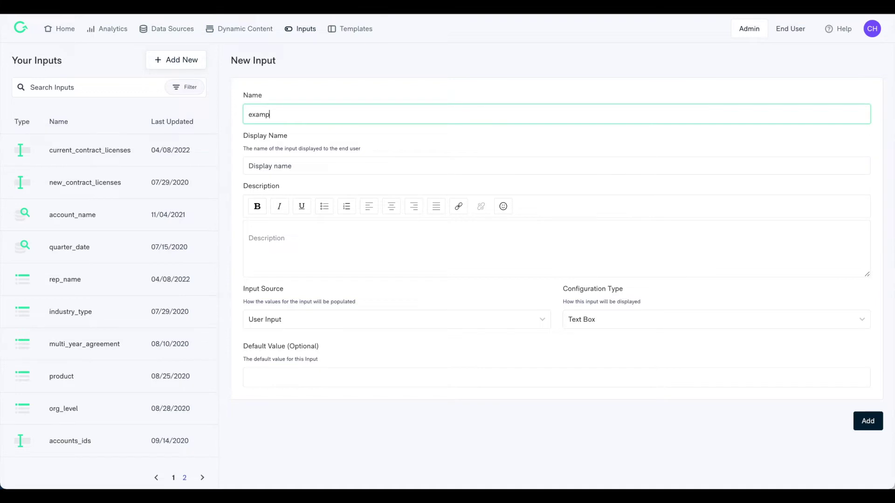
text(le_name)
click(265, 162)
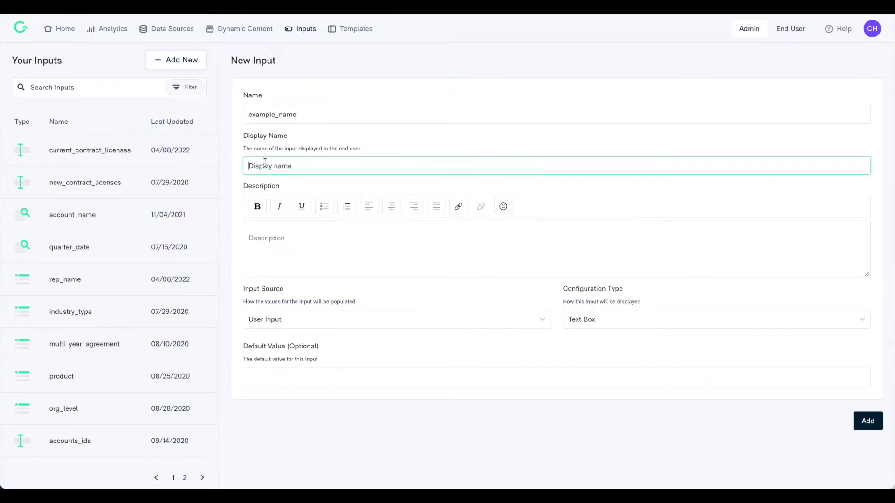
text(Example Name)
click(281, 235)
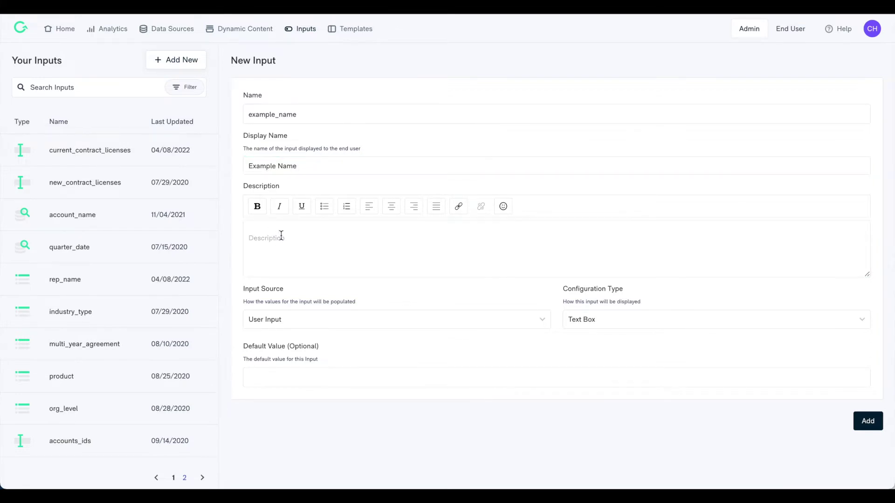
text(Example Description)
Try List as the input source and go to its field for comma-separated values.
click(473, 319)
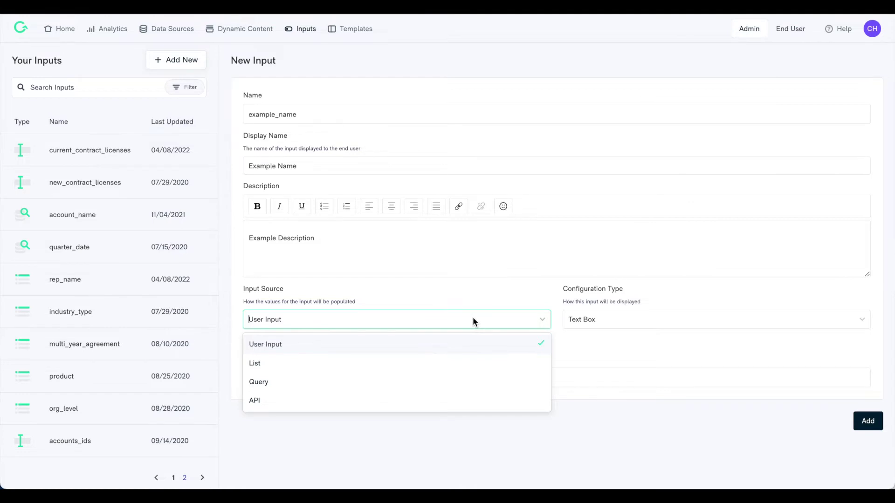
click(471, 323)
click(464, 321)
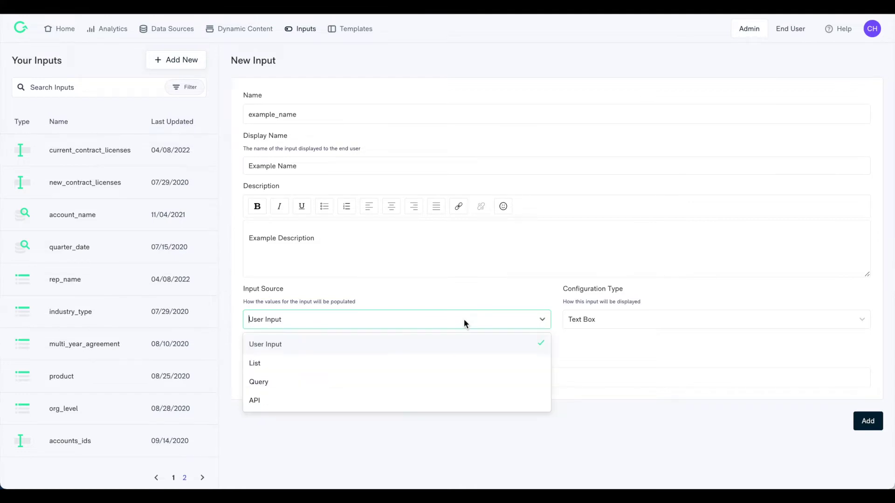
click(434, 369)
click(433, 366)
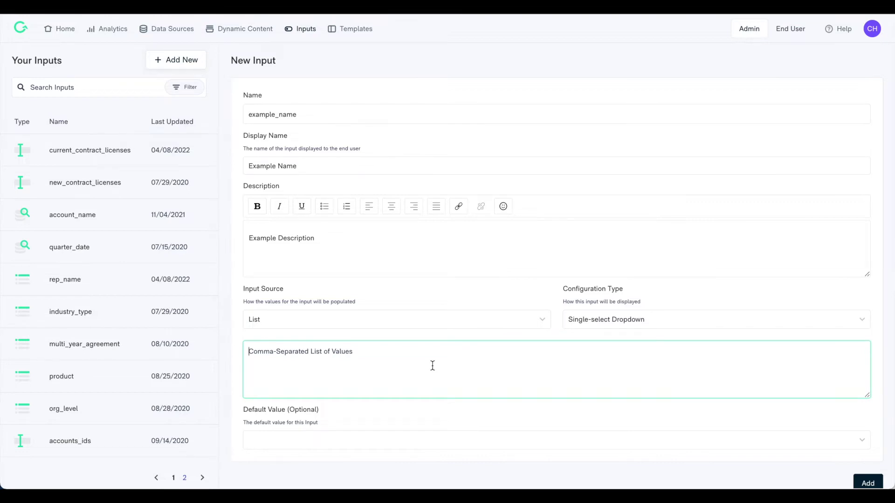
Try Query as the input source and go to its Redshift query editor.
click(471, 320)
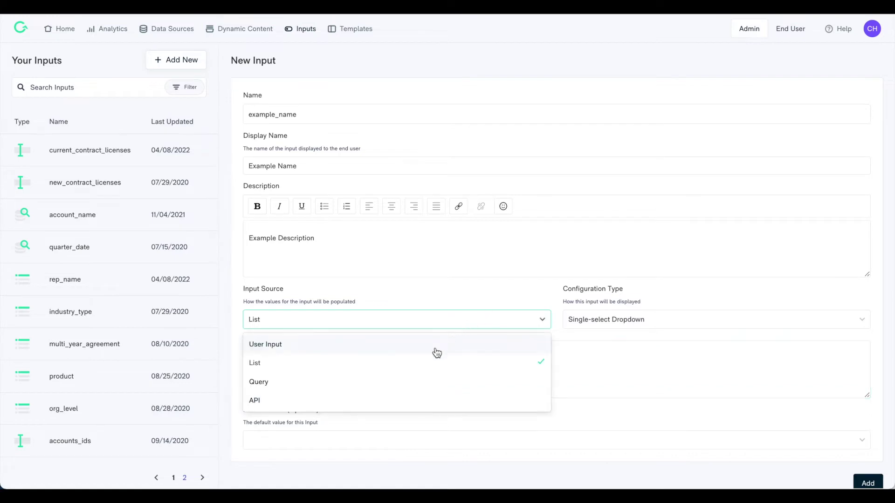
click(419, 386)
scroll(419, 390, down, 2)
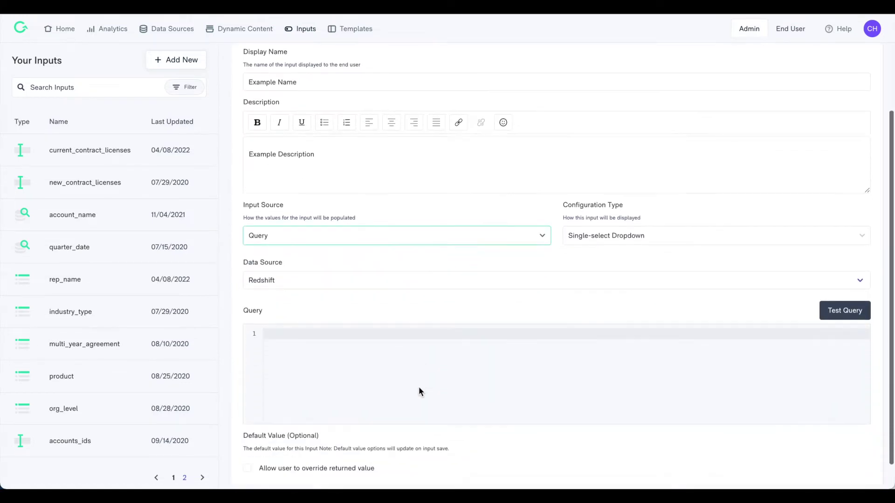
click(308, 329)
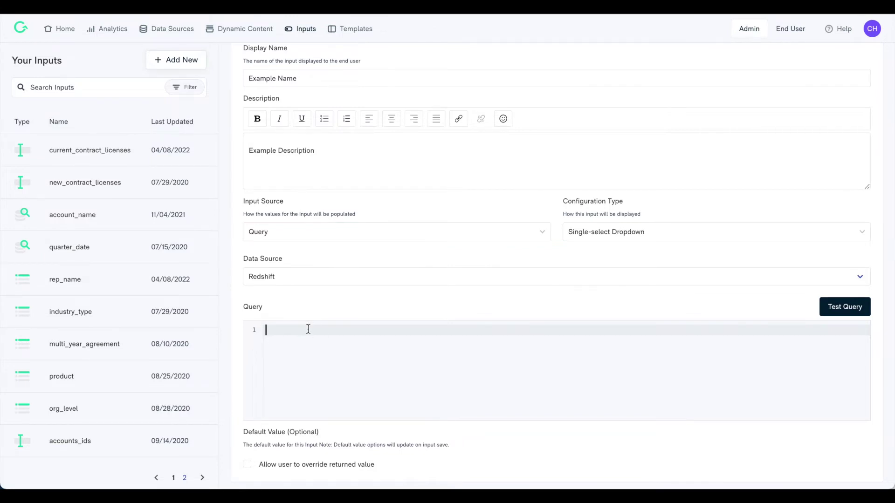
Try API as the input source, with Salesforce as the data source and Objects as the source API.
click(316, 228)
click(296, 311)
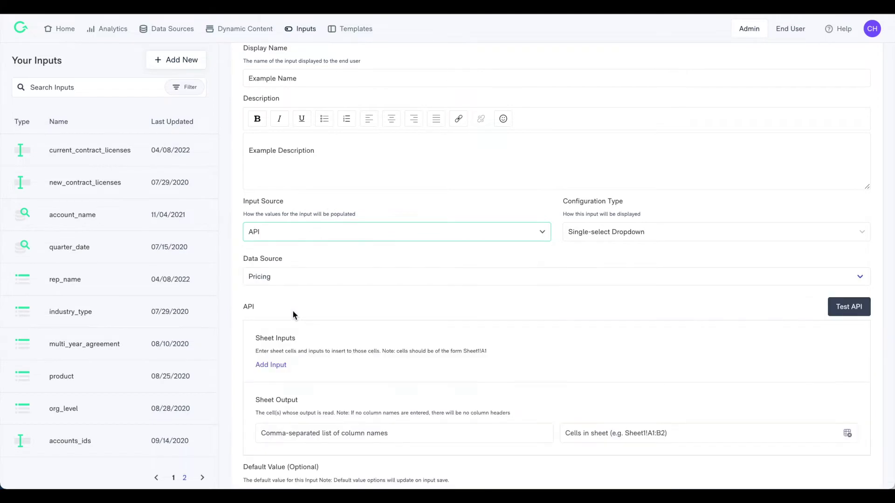
click(299, 278)
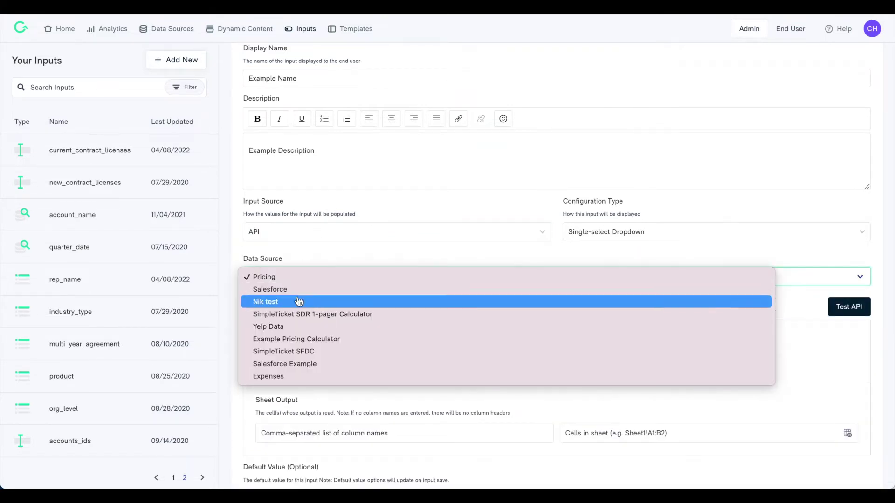
click(299, 293)
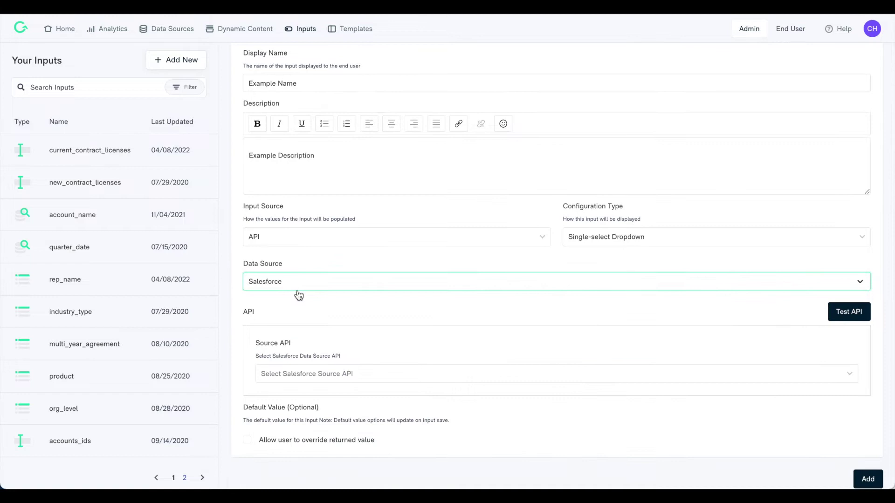
click(297, 375)
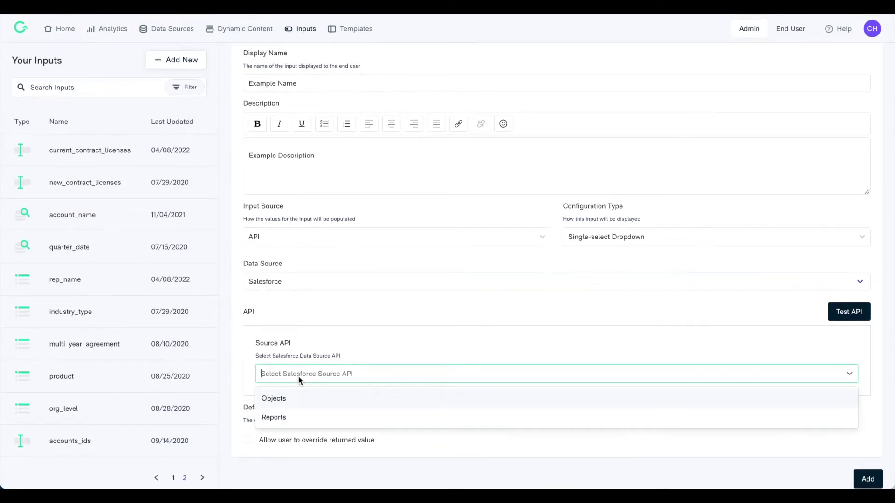
click(297, 397)
scroll(294, 400, down, 2)
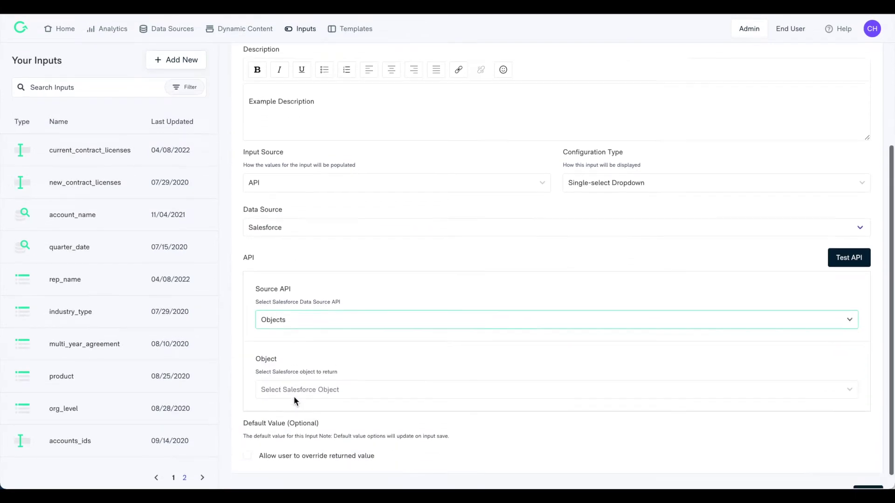
scroll(294, 396, up, 3)
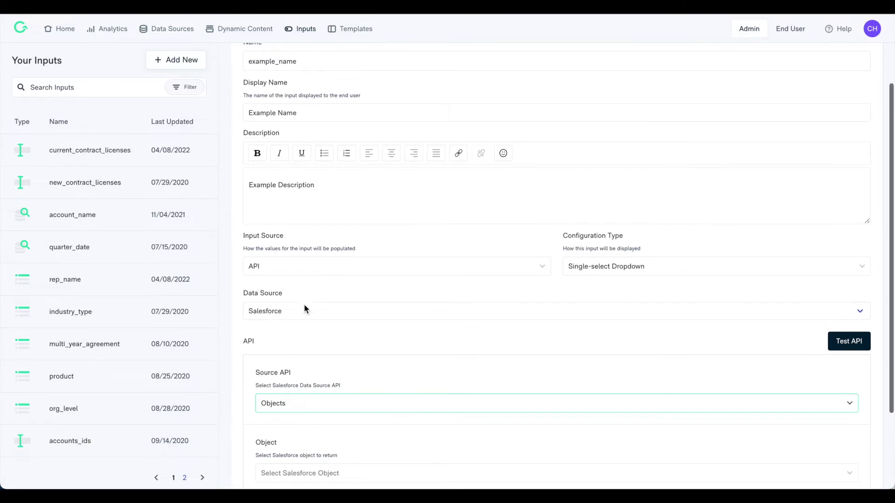
Set the input source to List and enter the values "Sales, Marketing, Customer Success".
click(311, 267)
click(304, 309)
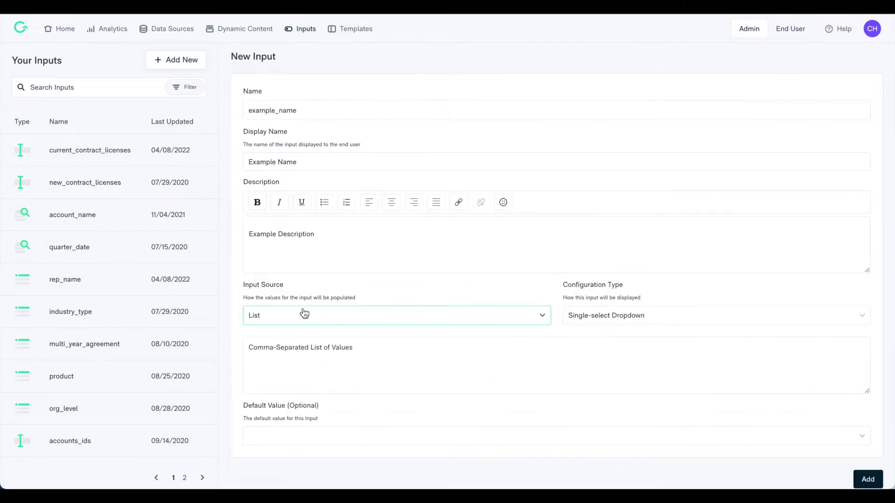
click(295, 348)
text(S)
key(BackSpace)
text(Sales, Market)
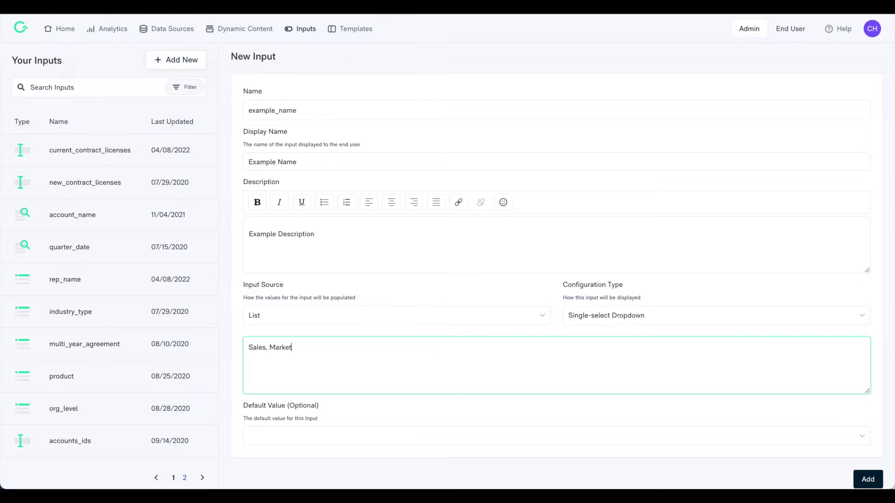
text(ing, Customer Success)
Choose Single-select Dropdown as the input's configuration type and add the input.
click(592, 315)
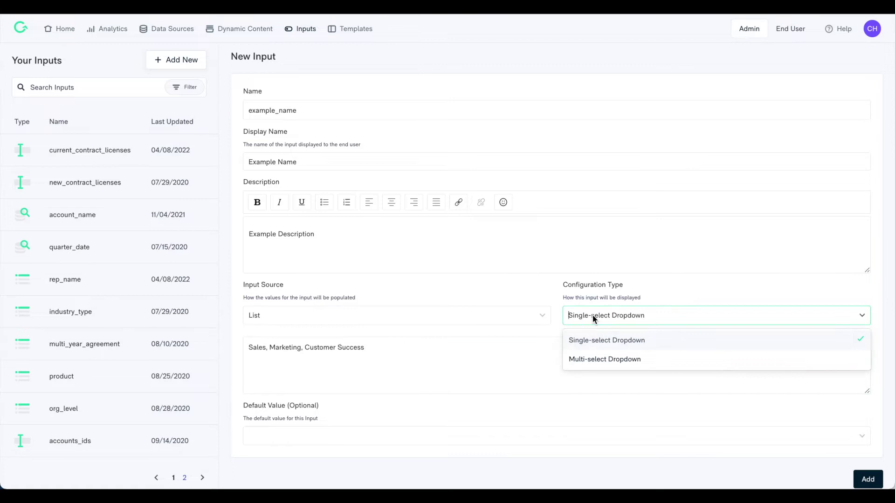
click(627, 345)
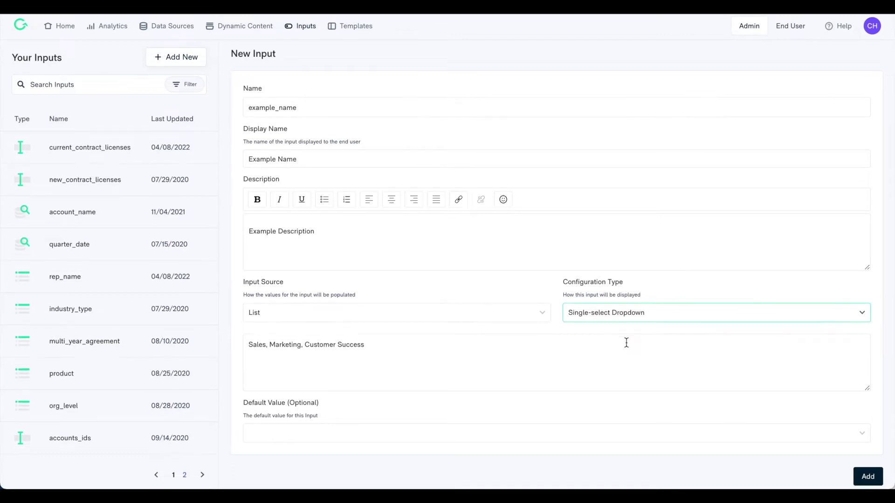
click(874, 485)
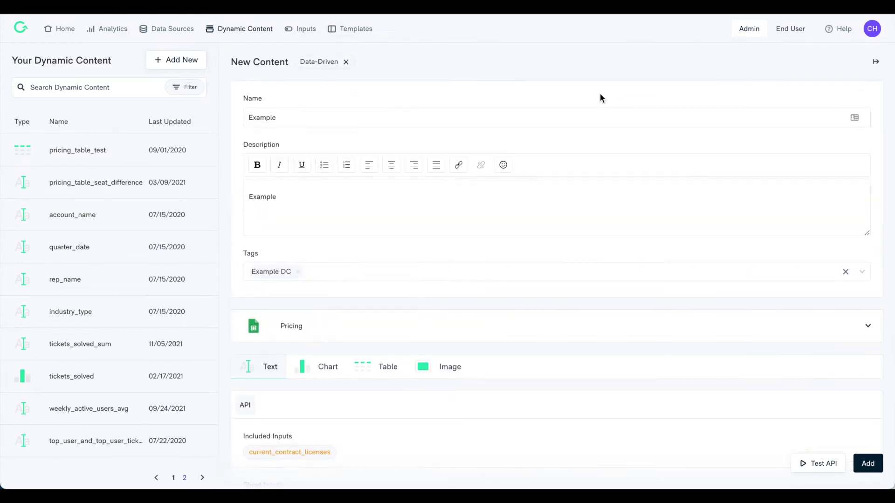
In the data-driven content's sheet inputs, set the value for Sheet1!R1:R41 to &:example_name.
scroll(600, 97, down, 3)
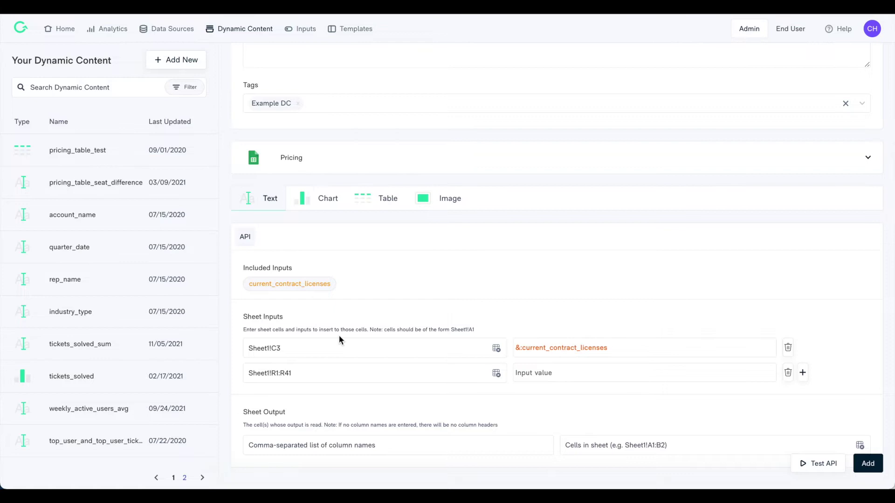
click(515, 376)
text(&:)
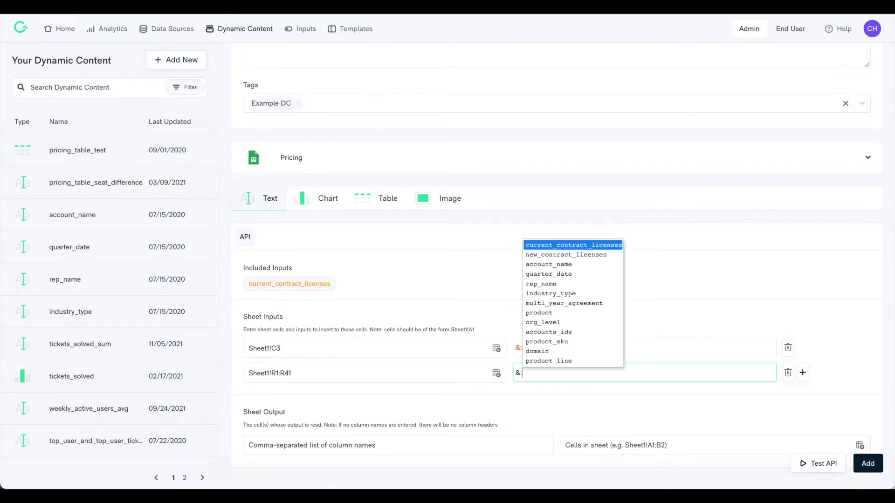
text(example)
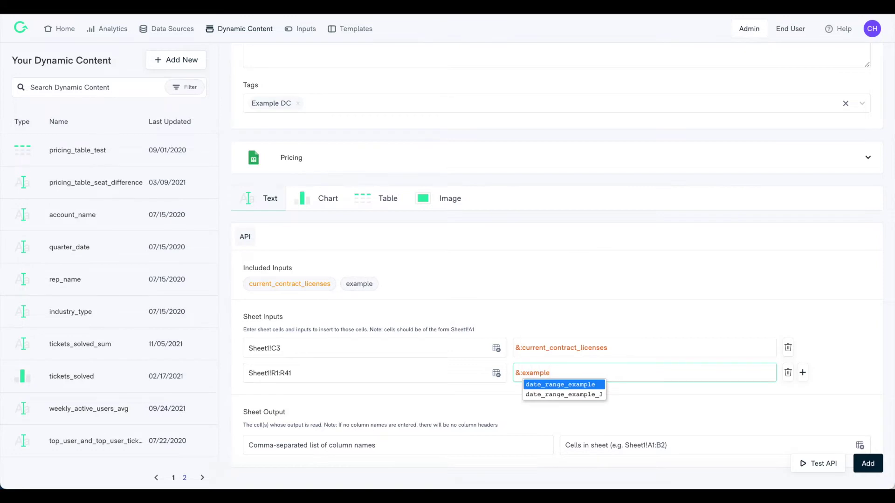
text(_name)
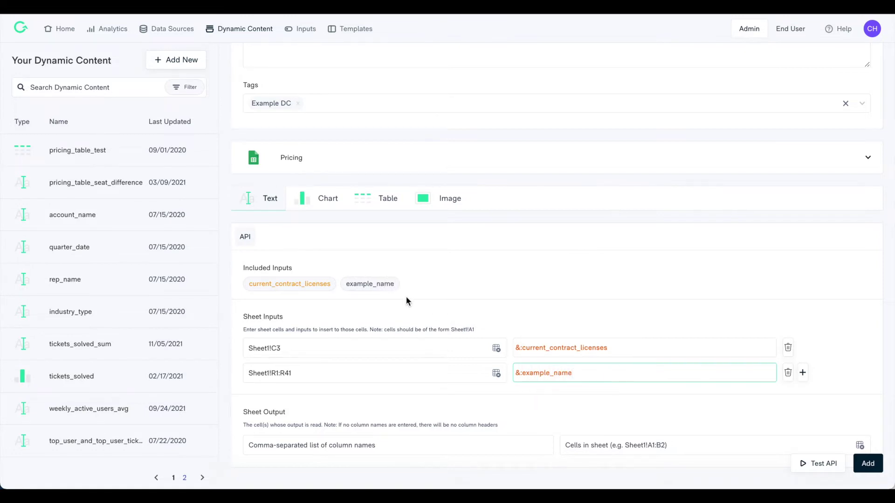
Open the included example_name input, set its display name to "Example Name" and its description to "Example Description".
click(370, 285)
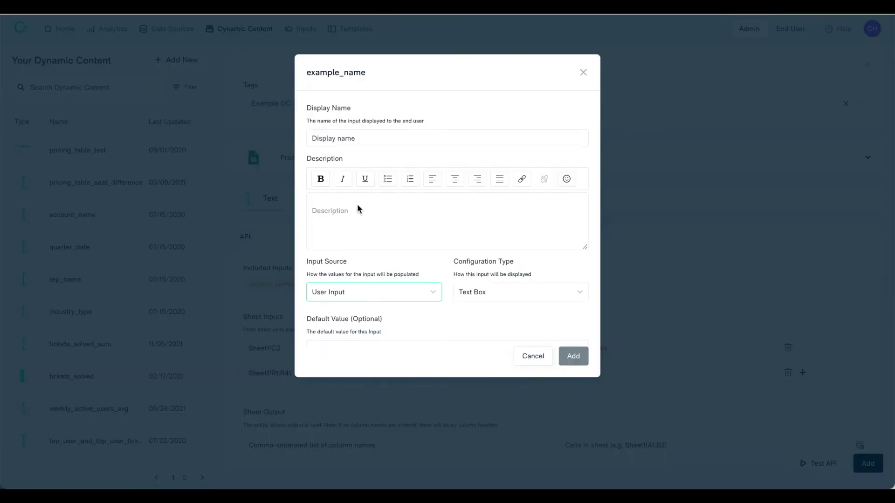
click(342, 138)
text(Example Name)
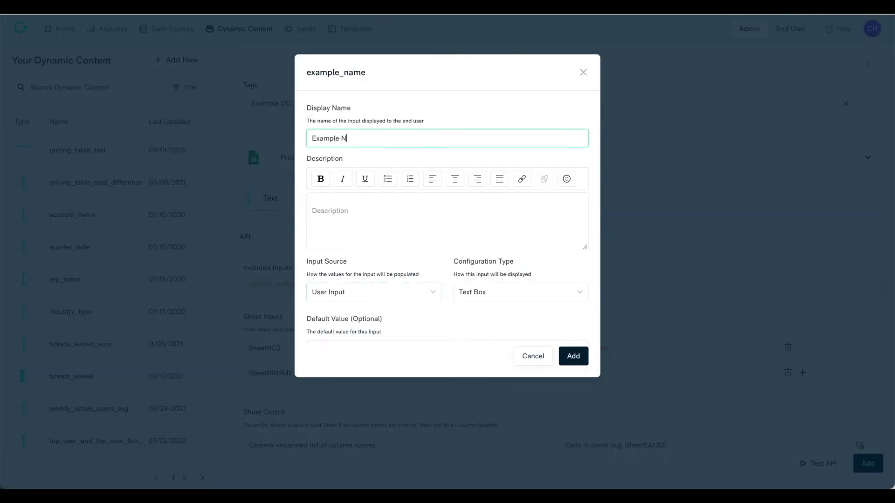
click(361, 228)
text(Example Description)
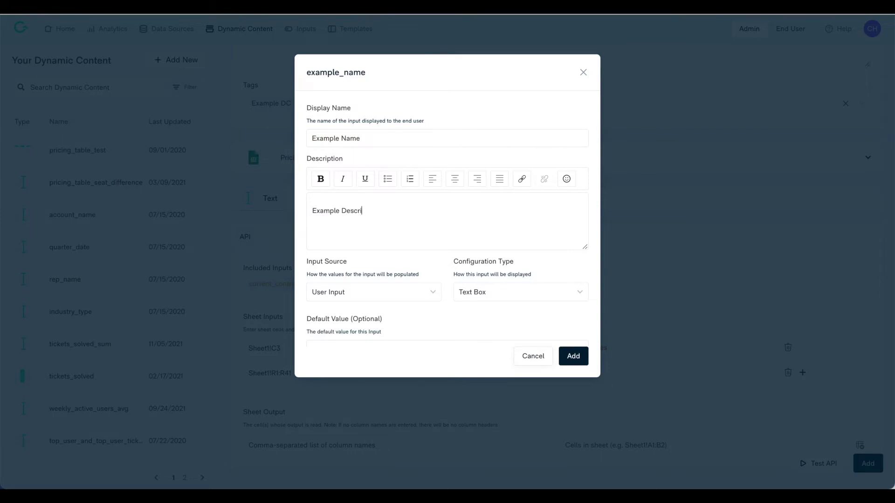
Set the example_name input's source to List and enter the values "Sales, Marketing, Customer Success".
click(377, 295)
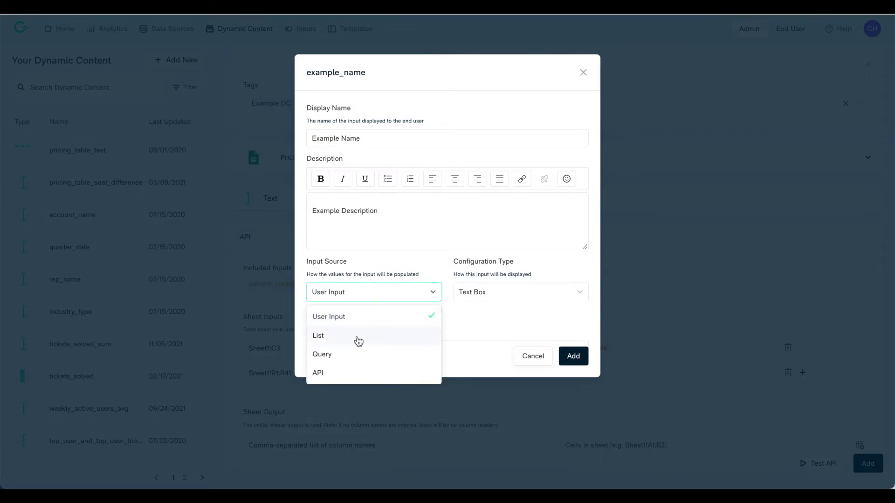
click(355, 336)
text(Sales, Mak)
key(BackSpace)
text(rketing, Customer Succ)
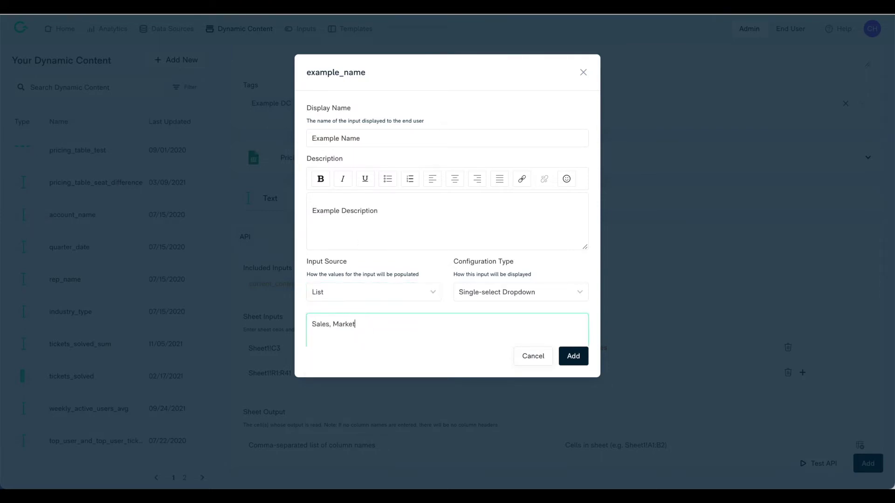
text(ess)
scroll(424, 329, down, 2)
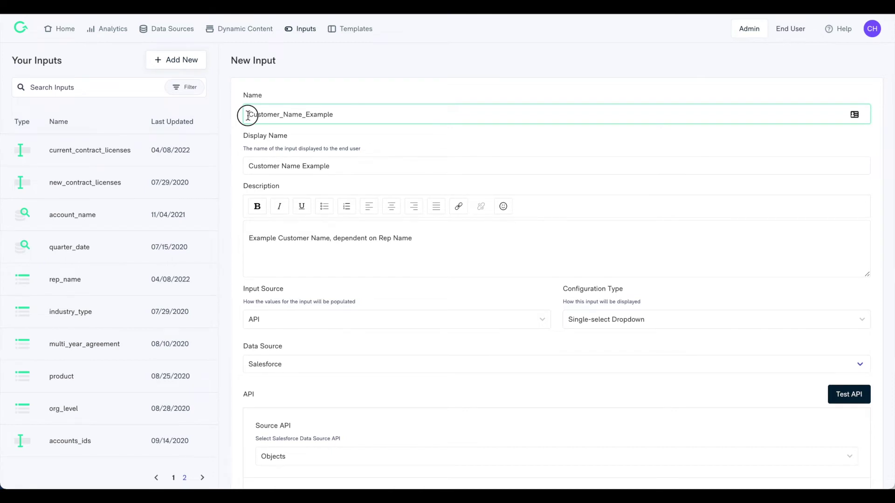
In the Customer_Name_Example input, add a filter where TAMOwner__r Name = &:rep_name.
drag(247, 116, 350, 116)
scroll(351, 119, down, 5)
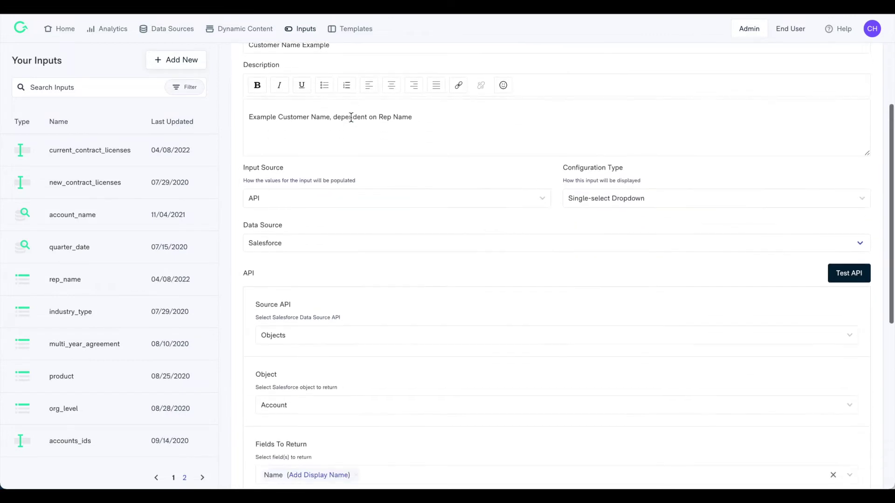
scroll(350, 121, down, 1)
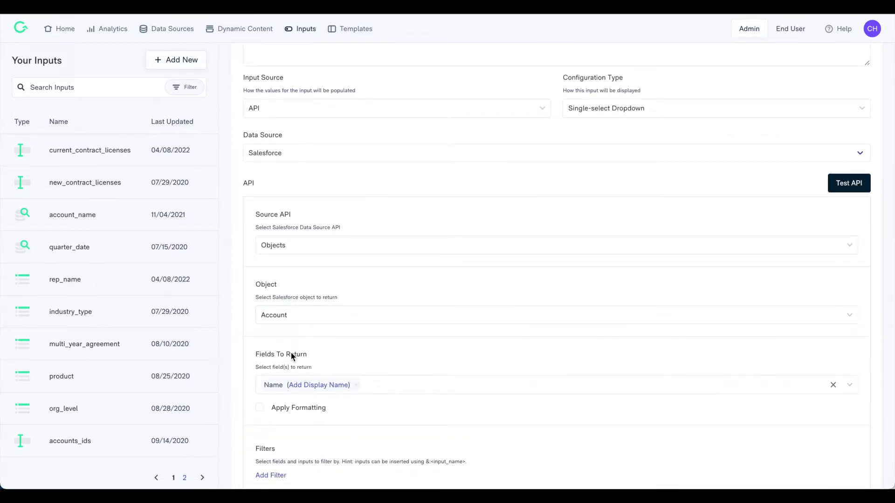
scroll(303, 389, down, 4)
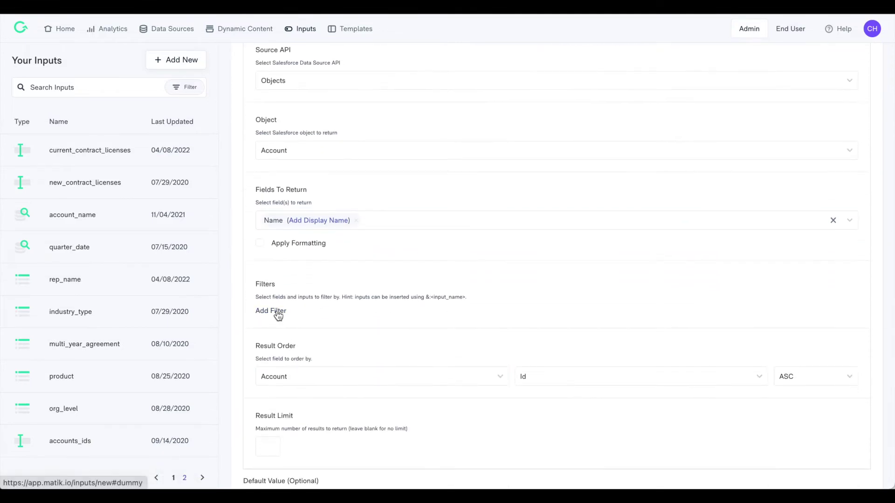
click(276, 311)
click(298, 319)
click(295, 468)
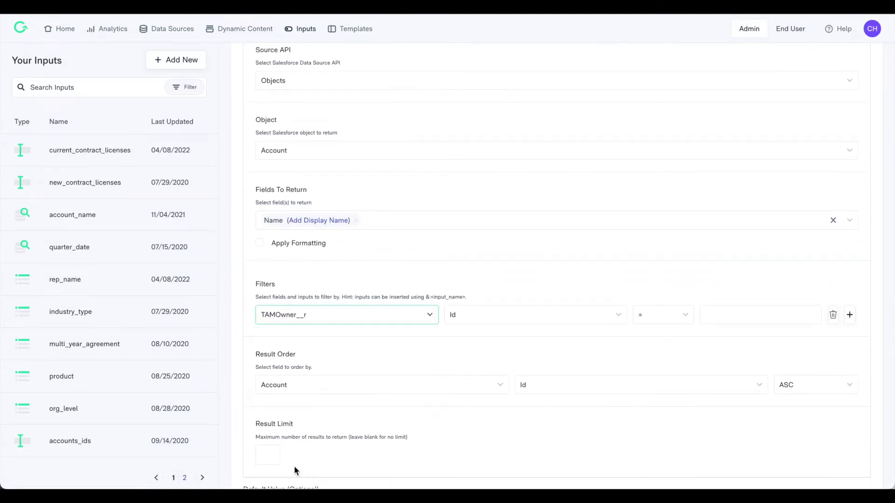
click(508, 315)
click(500, 414)
click(729, 316)
text(&:rep_name)
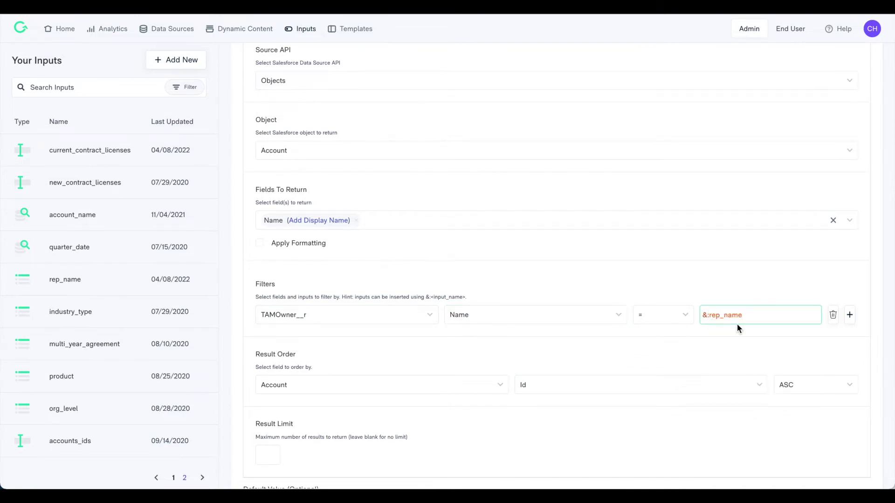
scroll(737, 326, down, 2)
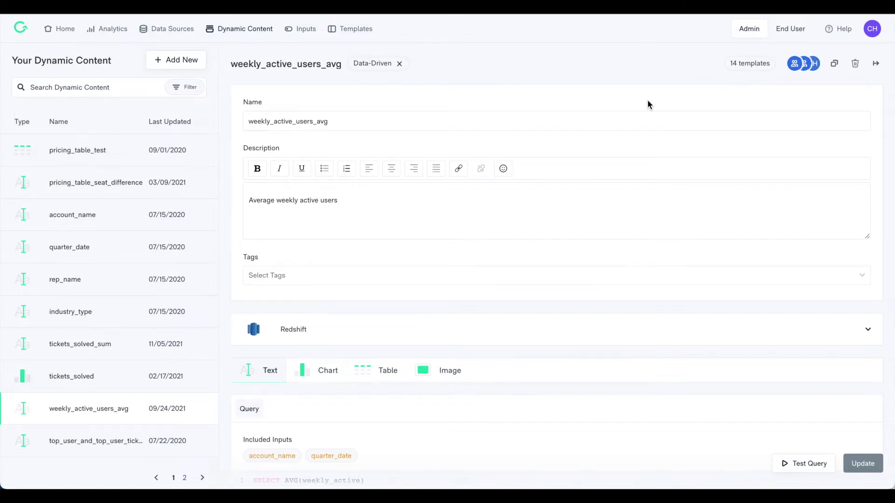
Review the weekly_active_users_avg content, open the SimpleTicket QBR template that contains it, and search the template's content for "weekly".
scroll(612, 124, down, 3)
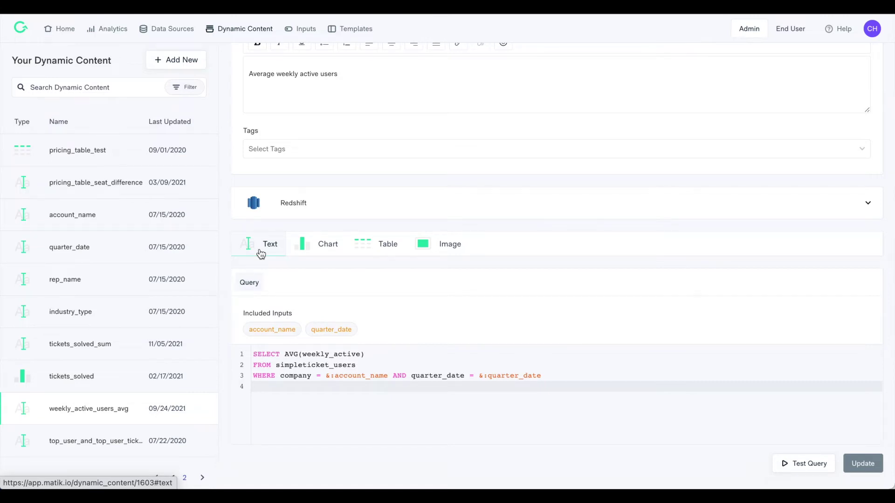
scroll(261, 253, up, 3)
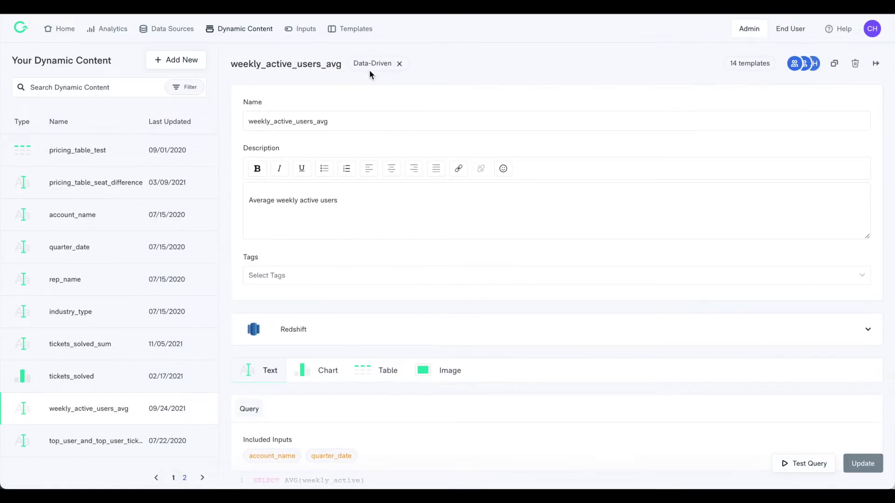
scroll(370, 69, down, 3)
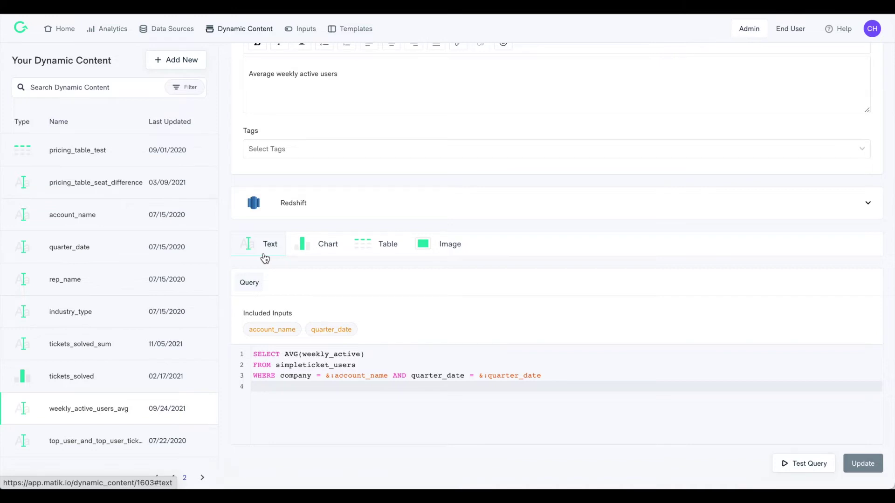
scroll(265, 258, up, 3)
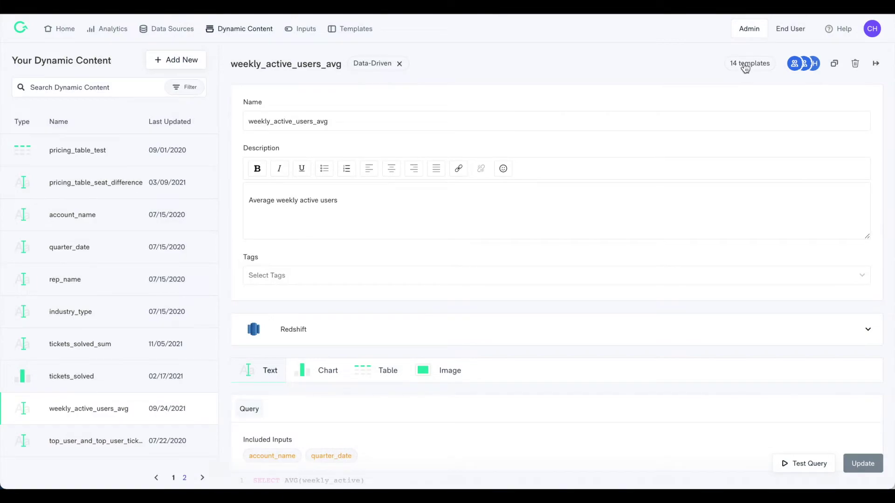
click(743, 63)
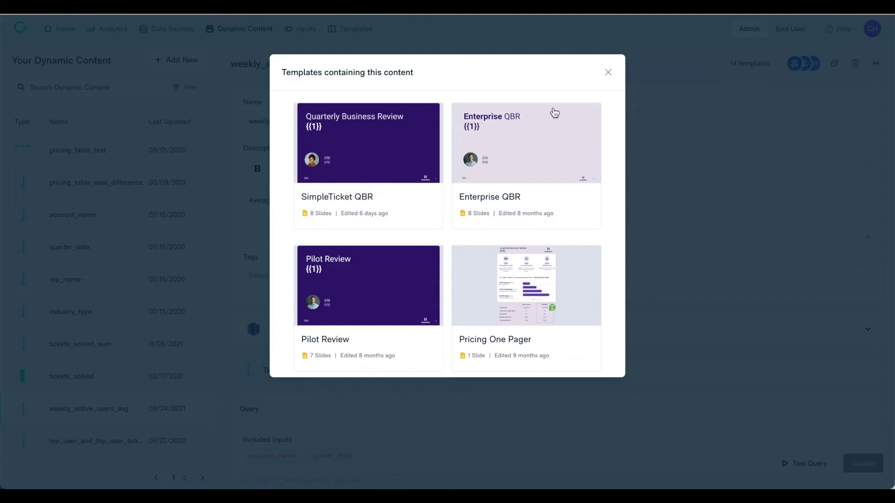
click(352, 126)
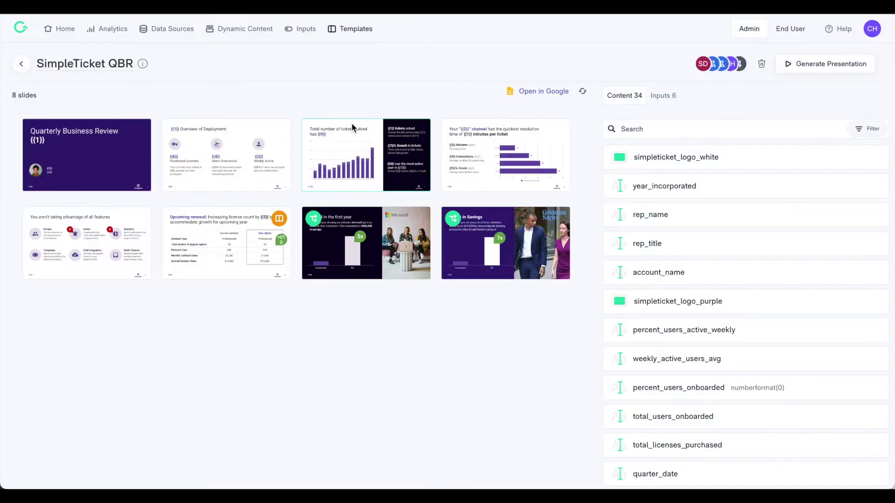
click(644, 127)
text(weekly)
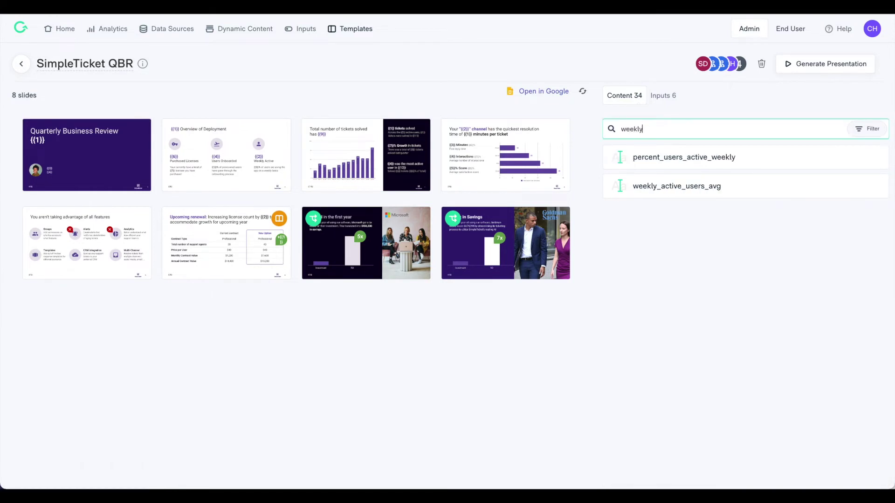
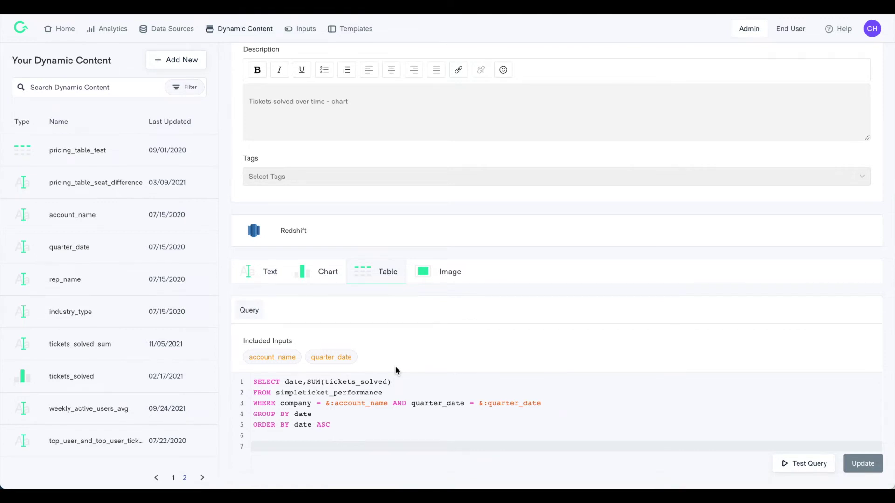
Highlight the line "SELECT date,SUM(tickets_solved)" in the table content's query.
scroll(395, 365, down, 1)
click(399, 355)
drag(399, 356, 252, 355)
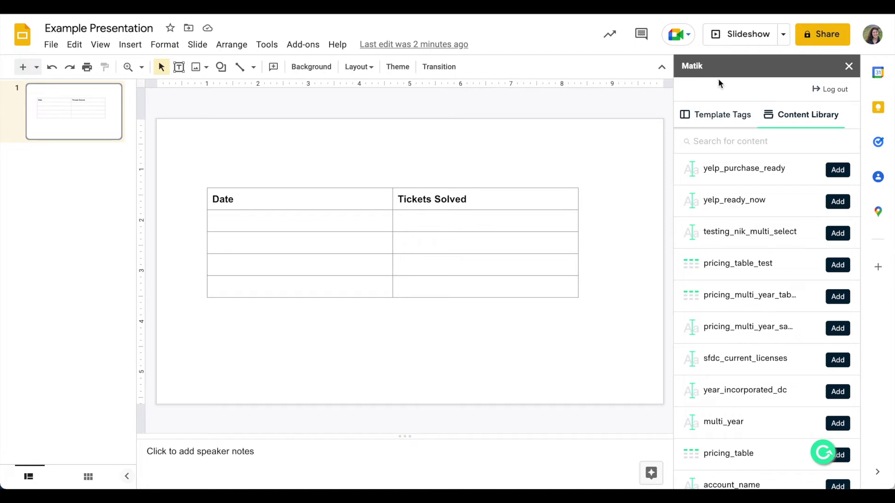
In Google Slides, find tickets_solved_table in the Matik content library and add it to the slide's Date and Tickets Solved table.
click(731, 135)
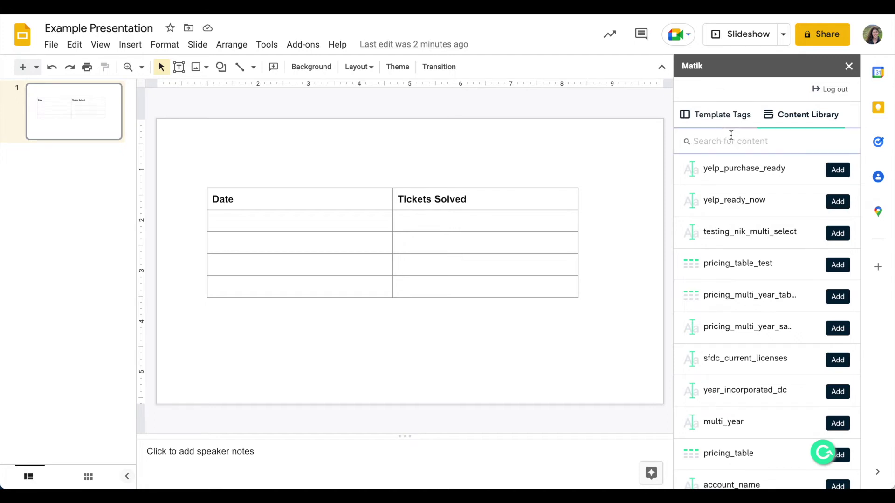
text(tickets)
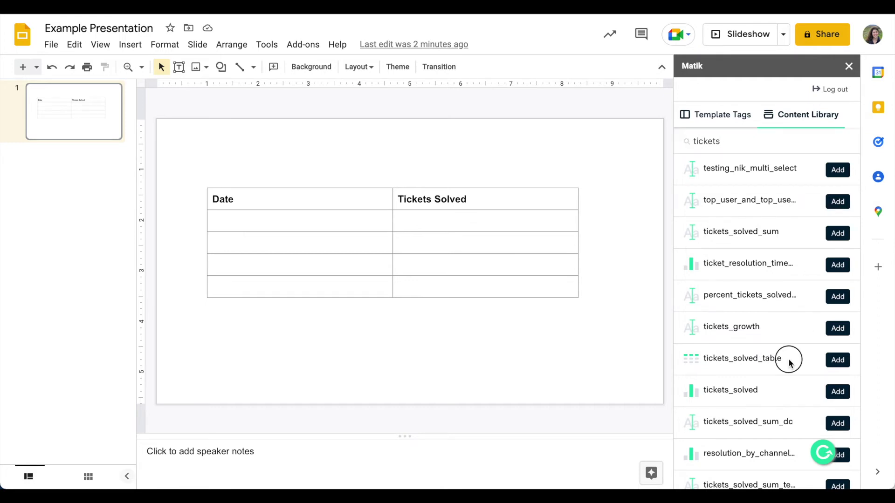
drag(788, 359, 689, 362)
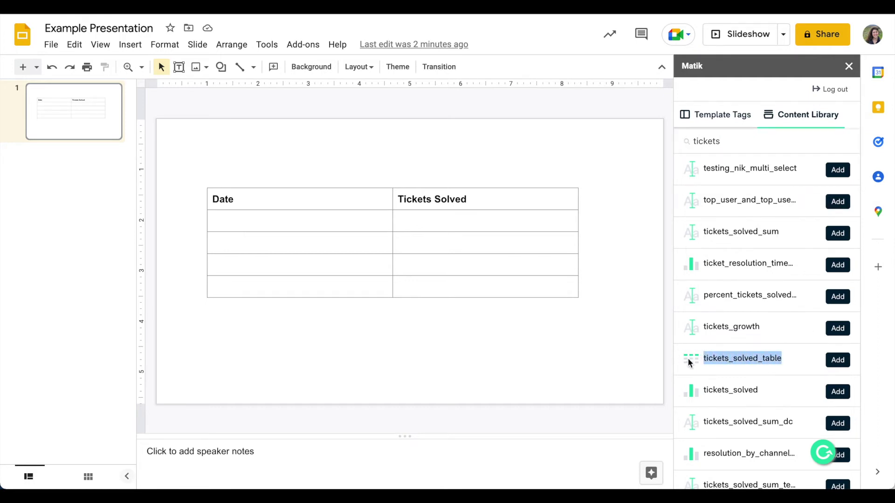
click(584, 322)
click(496, 187)
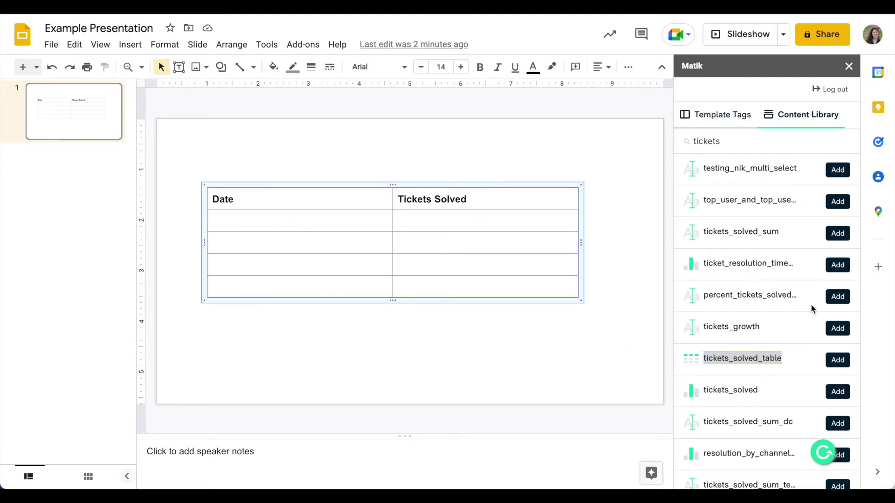
click(838, 361)
click(837, 361)
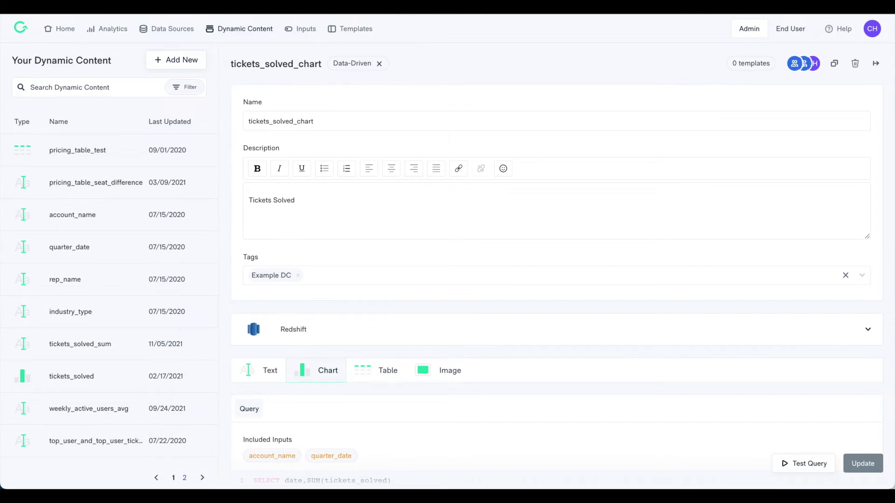
Highlight the SELECT line of the tickets_solved_chart query, and open the source spreadsheet of the slide's Total Tickets Solved chart.
scroll(431, 320, down, 3)
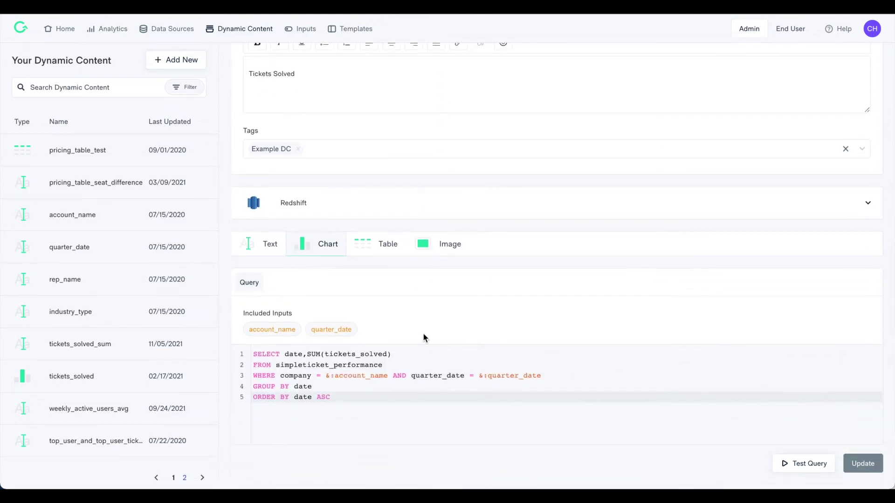
drag(405, 353, 242, 356)
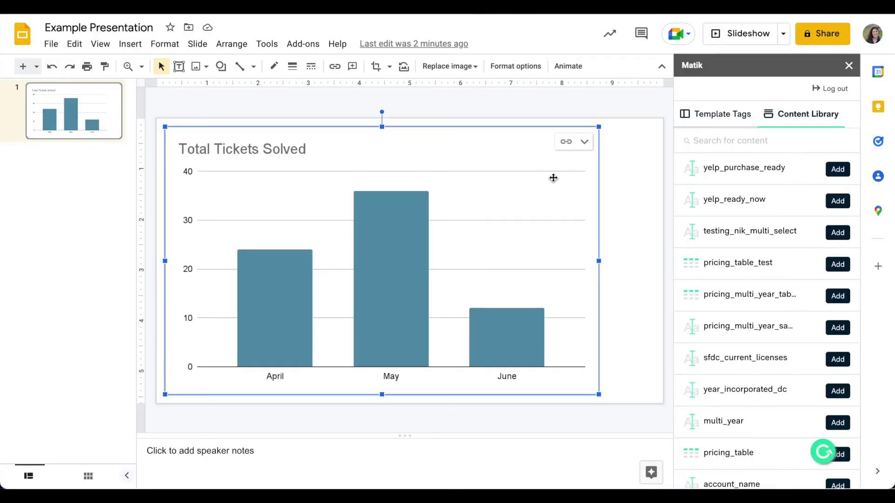
click(582, 141)
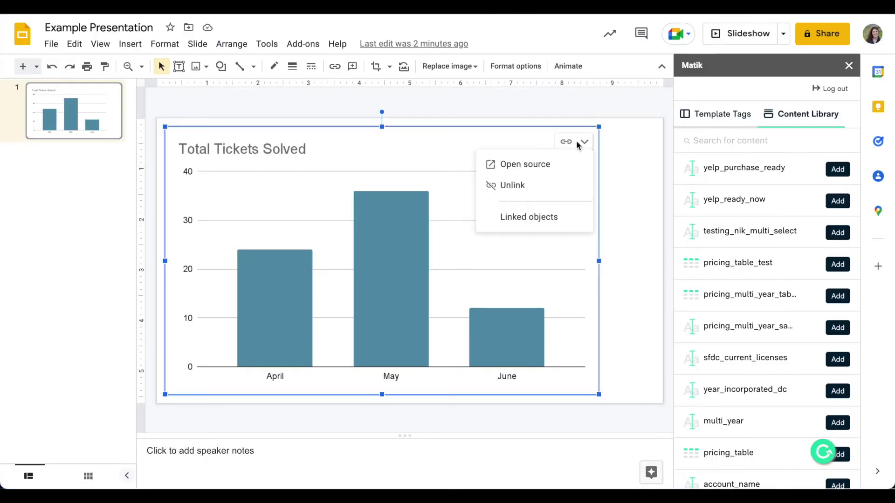
click(513, 165)
scroll(548, 169, up, 2)
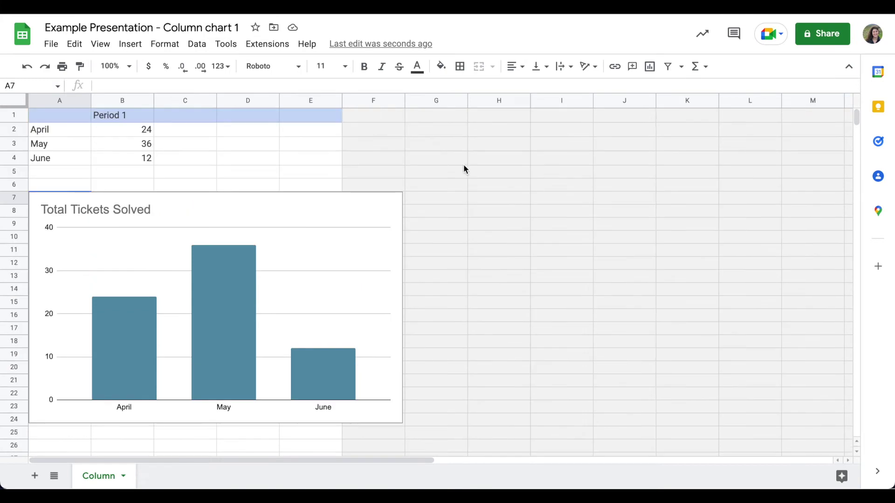
Try a second data series for April by entering 22 in cell C2 of the chart's source sheet, and clear the cell.
click(192, 128)
text(22)
key(Return)
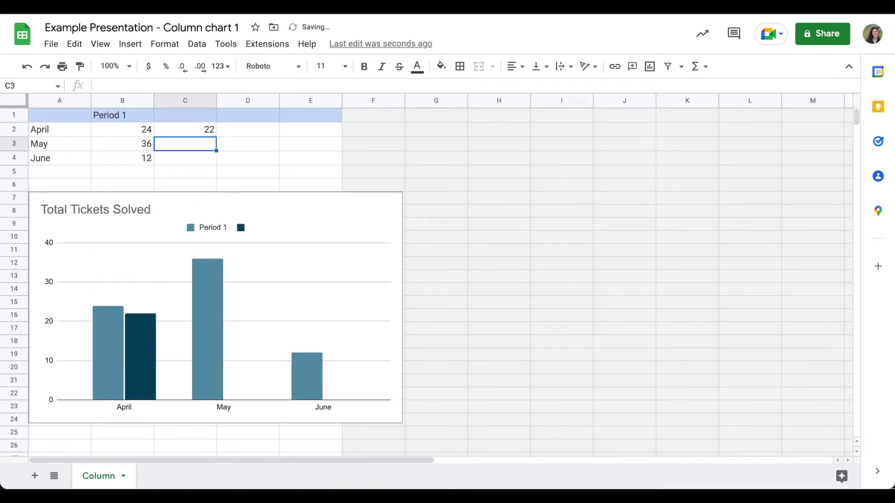
click(208, 129)
key(Delete)
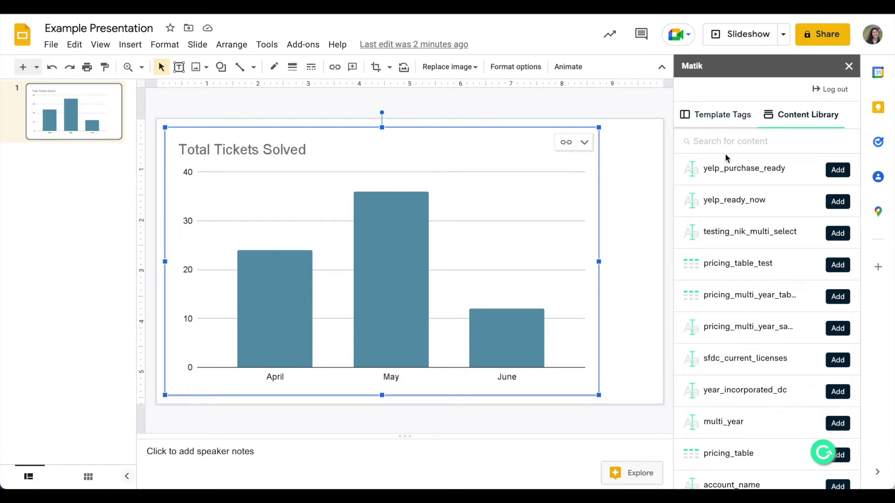
Search the Matik content library for tickets_solved_chart and add it to the Total Tickets Solved chart on the slide.
click(742, 146)
text(tick)
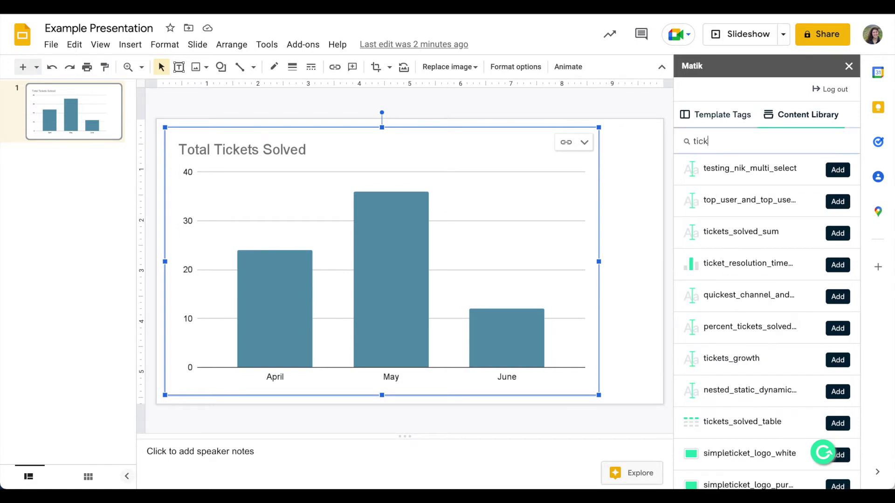
text(ets_solve)
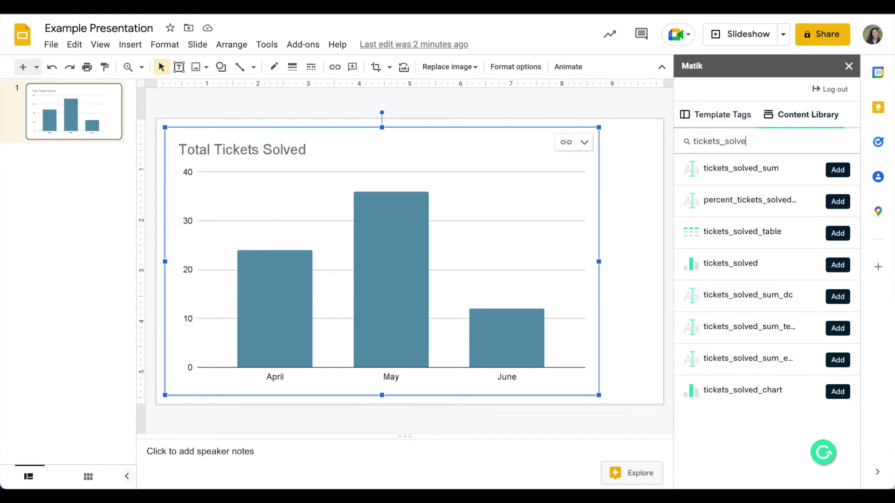
text(d_chart)
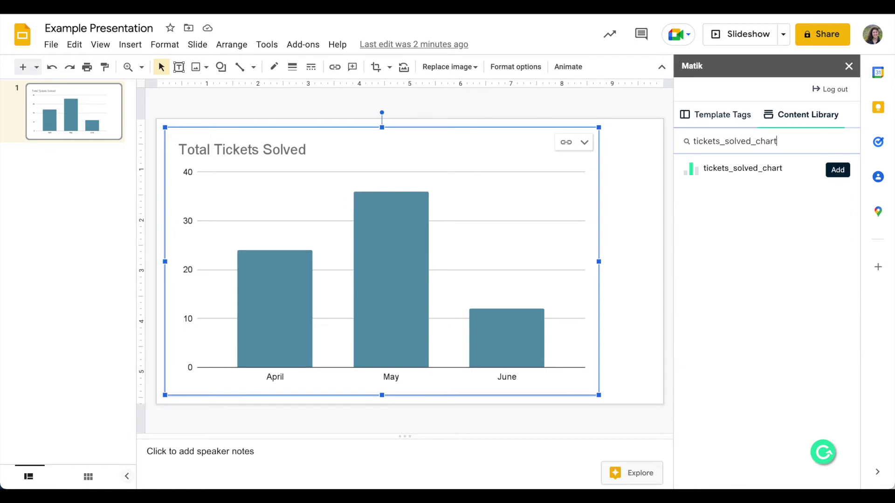
click(837, 171)
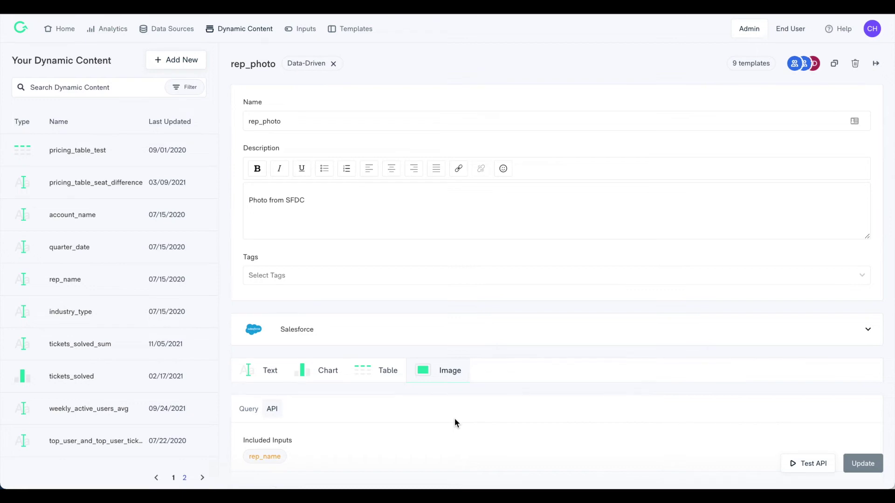
Review the rep_photo dynamic content's Salesforce API settings, including the source object, field to return and filter.
scroll(455, 423, down, 4)
scroll(456, 423, down, 4)
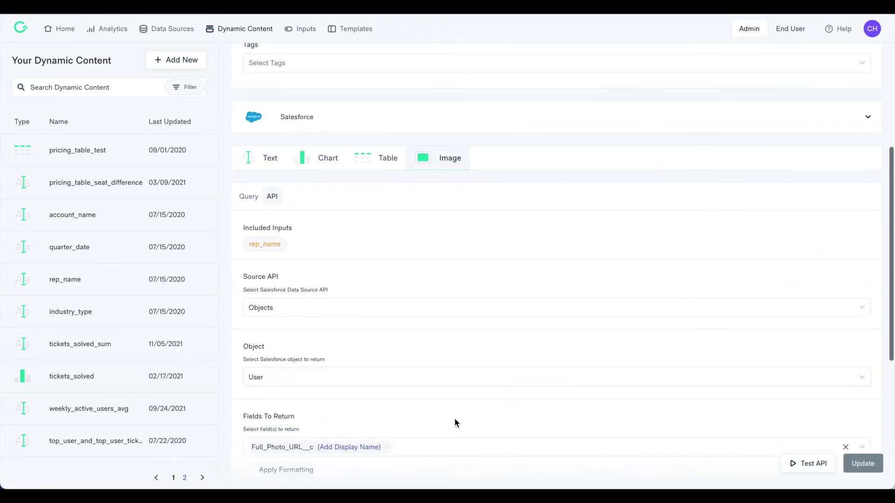
scroll(454, 419, down, 3)
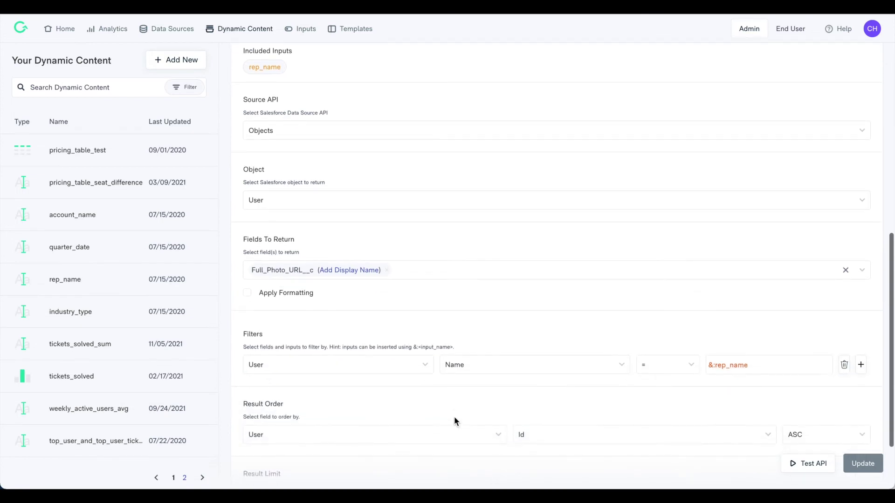
scroll(454, 418, up, 4)
scroll(454, 416, up, 6)
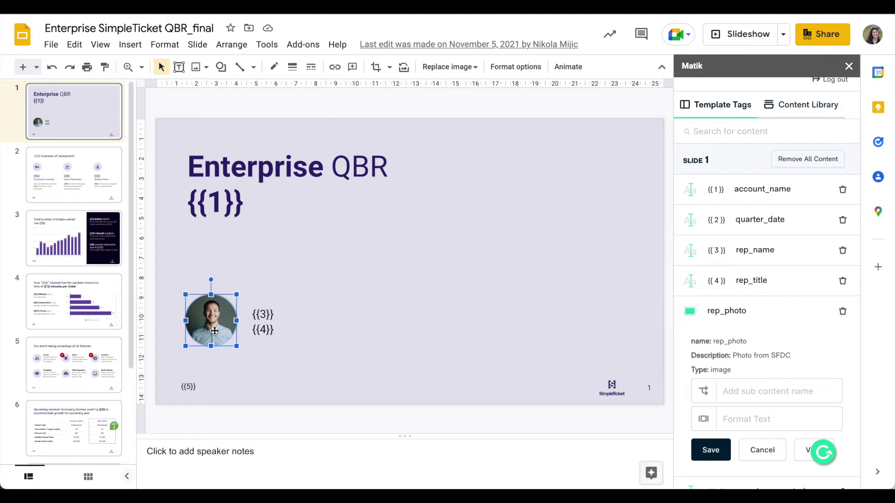
Close the rep_photo tag details in the Google Slides template and open the alt text of slide 1's headshot.
click(782, 321)
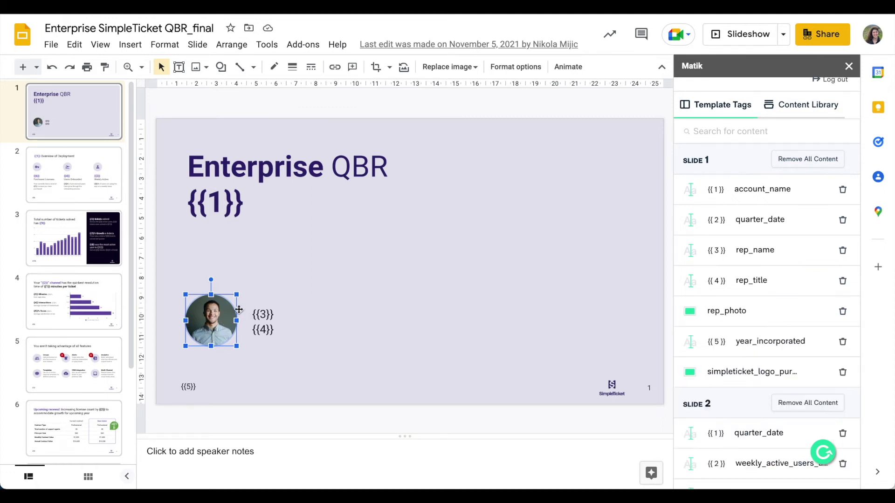
right_click(209, 332)
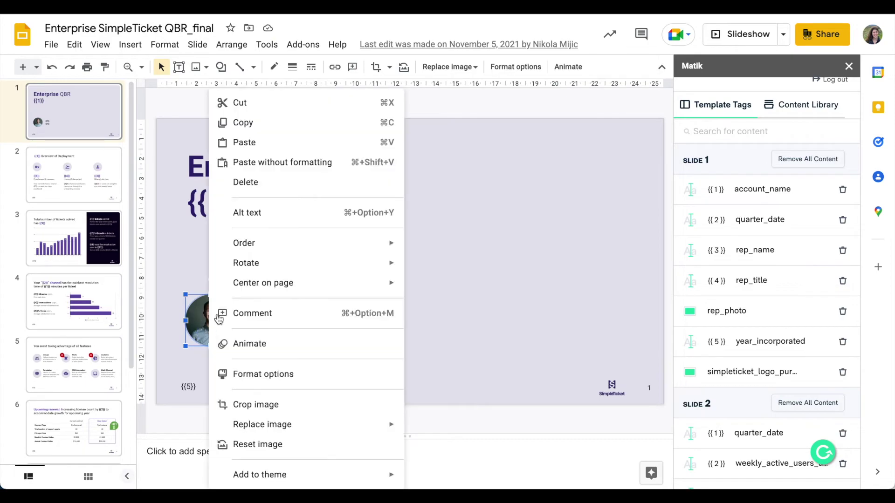
click(264, 218)
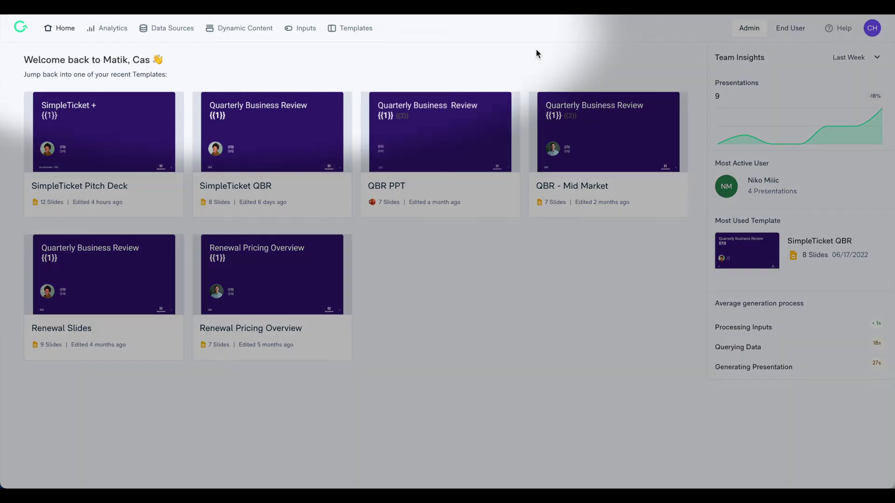
In Matik, start a new data-driven dynamic content item with the name "Example" and the description "Example".
click(247, 38)
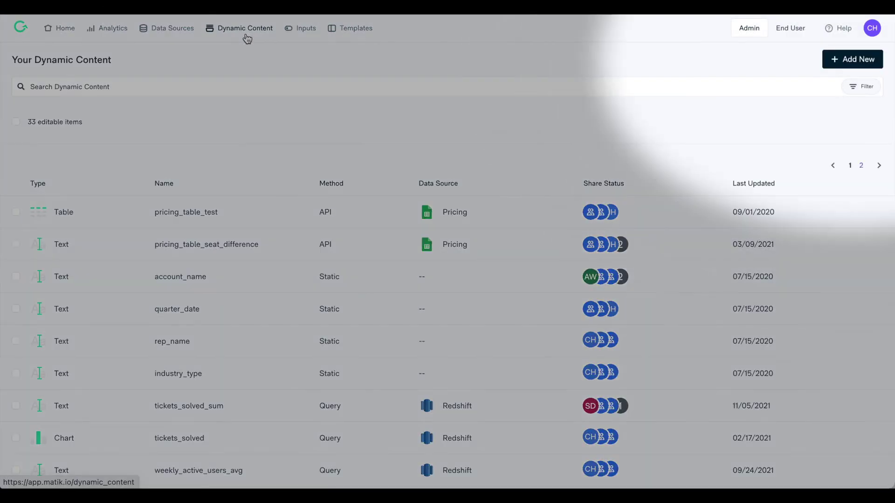
click(855, 59)
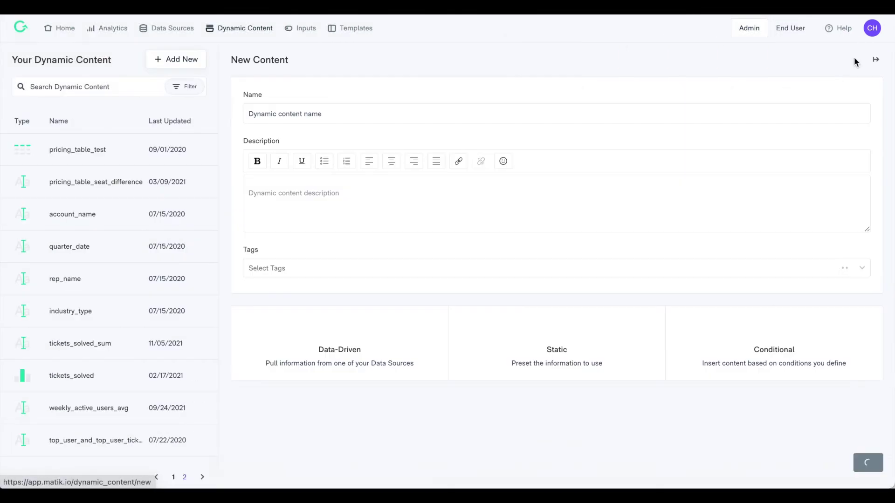
click(340, 359)
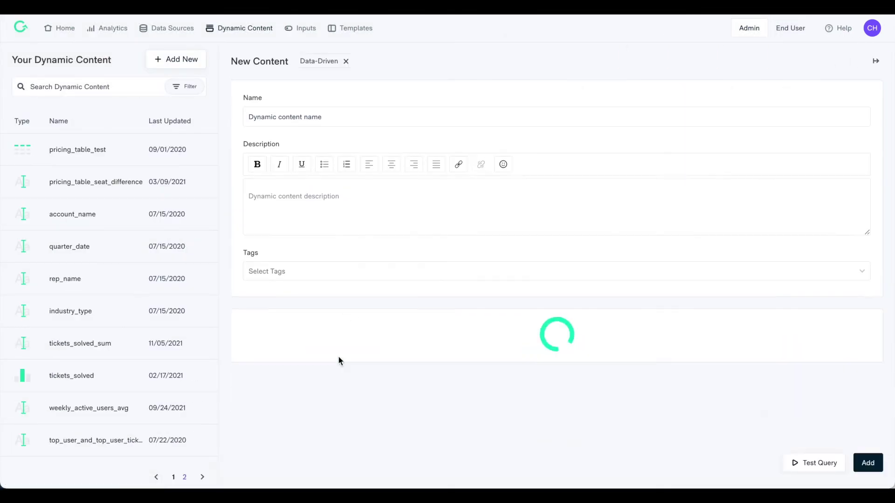
click(297, 117)
text(Example)
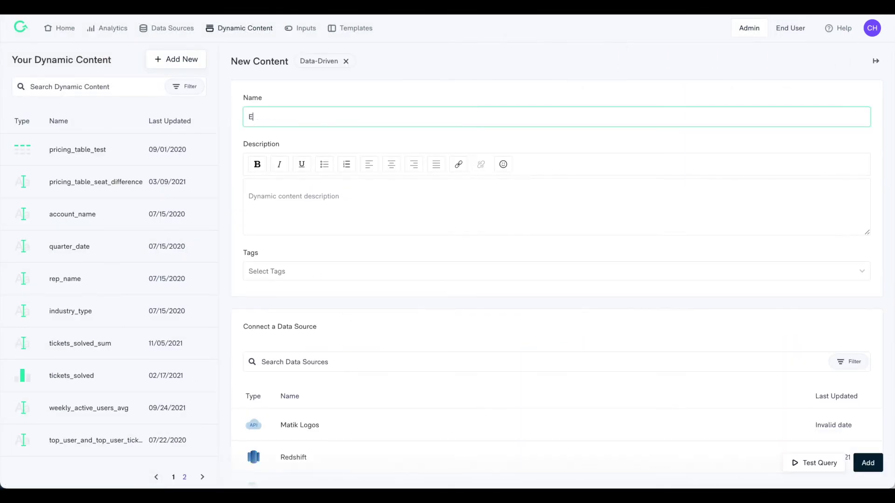
click(313, 192)
text(Example)
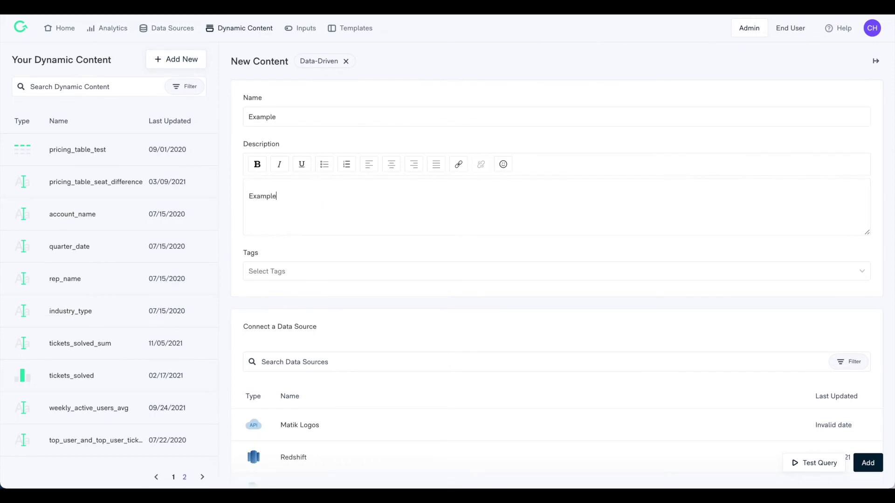
Tag the new content with Example DC and connect it to the Salesforce Example data source.
click(289, 272)
text(Ex)
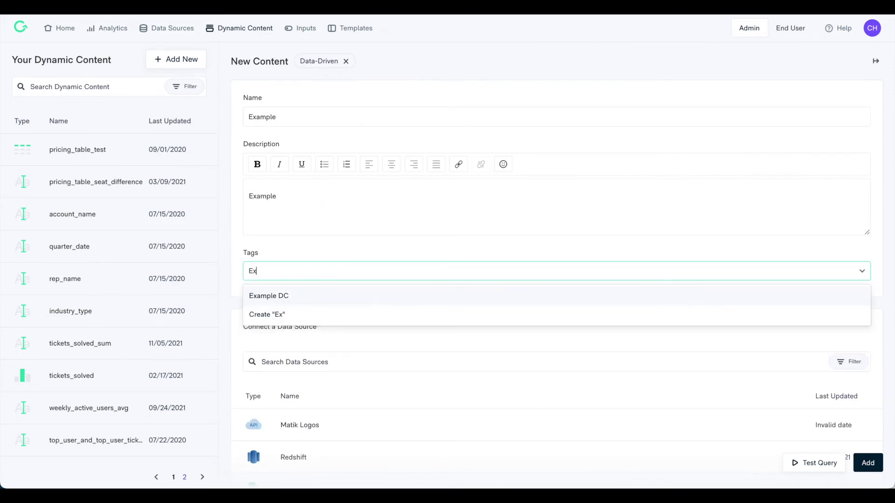
click(281, 298)
click(300, 361)
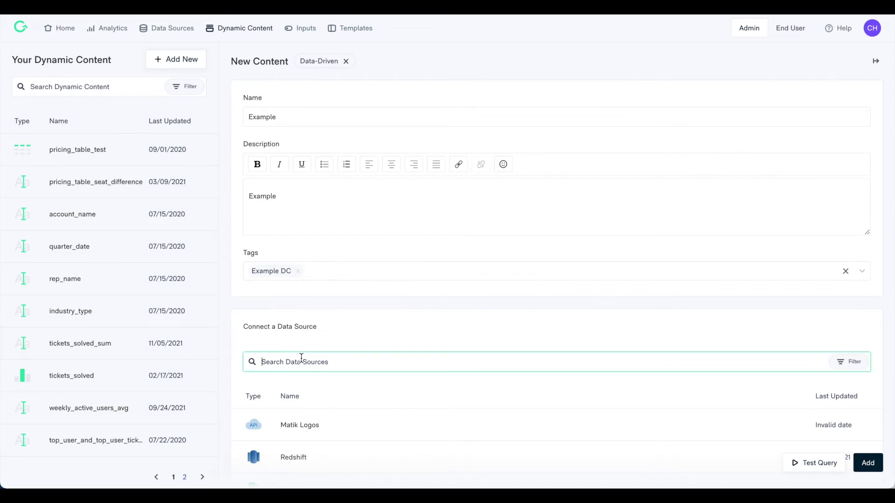
text(Sal)
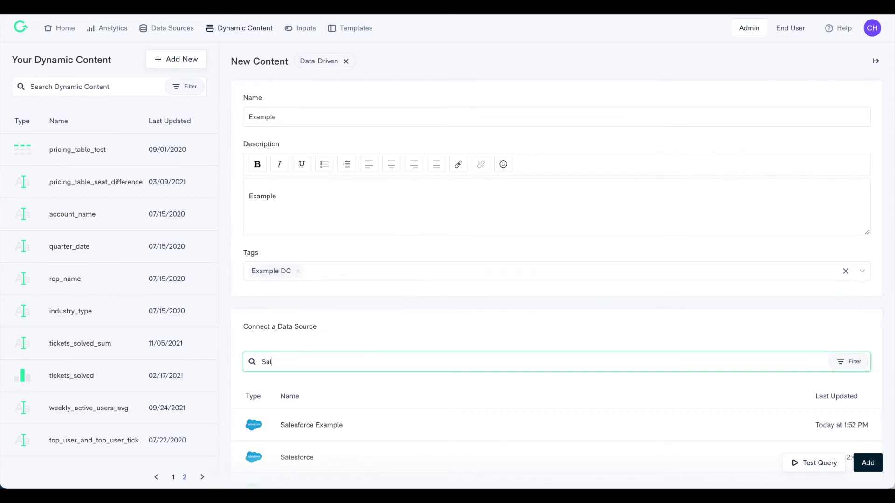
click(367, 433)
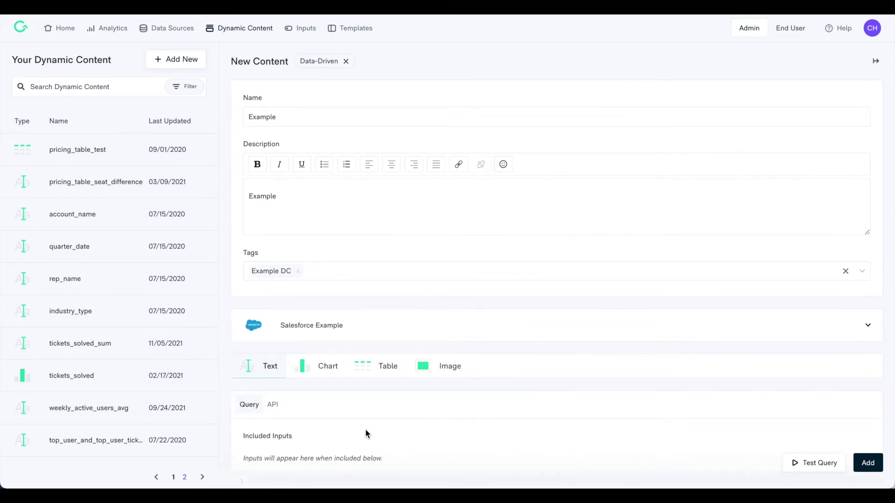
Write a query selecting company_name, quarter, purchased_seats, activated_seats and support_email from qbr_data with Limit 1.
scroll(365, 434, down, 3)
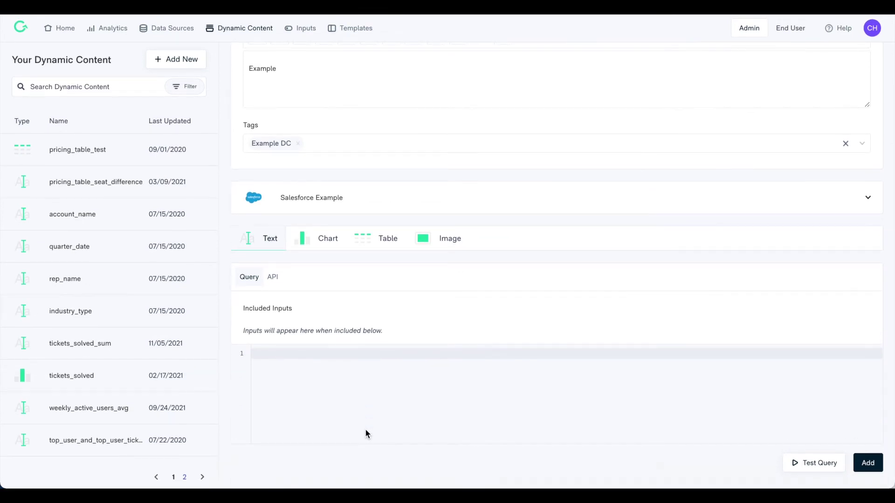
click(263, 354)
text(Select     company_name,     quarter,     purchased_seats,     activated_seats,     support_email From qbr_data Limit 1)
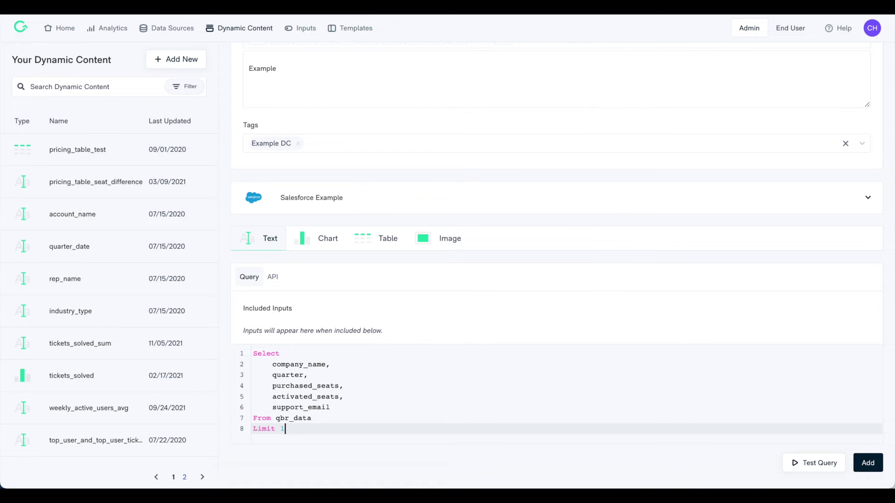
Switch the content from a query to the API method and set the source API to Objects.
click(272, 280)
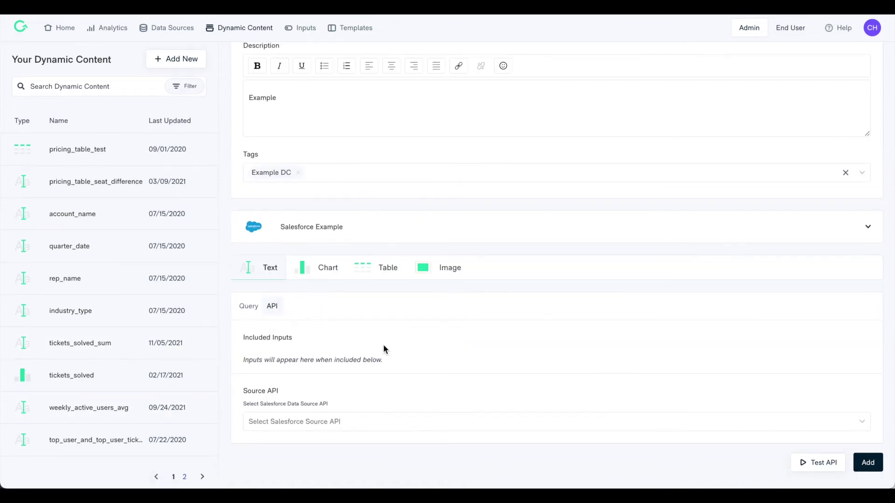
click(367, 425)
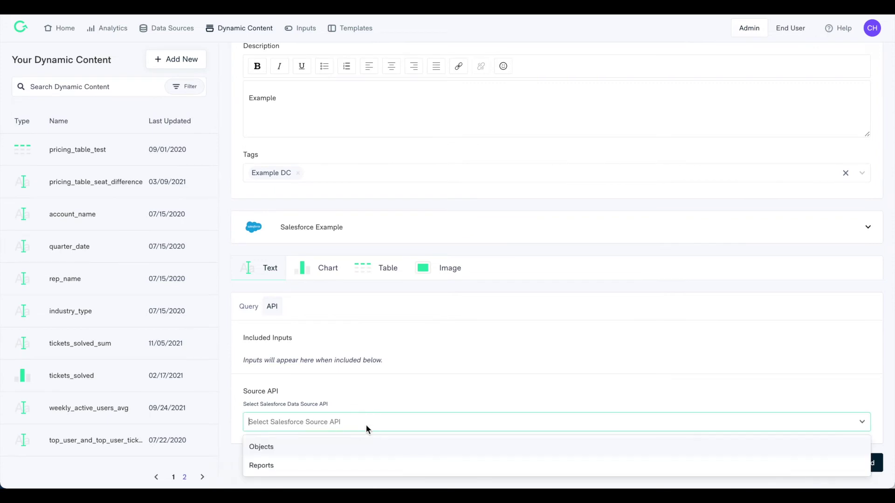
click(366, 425)
click(367, 425)
click(340, 449)
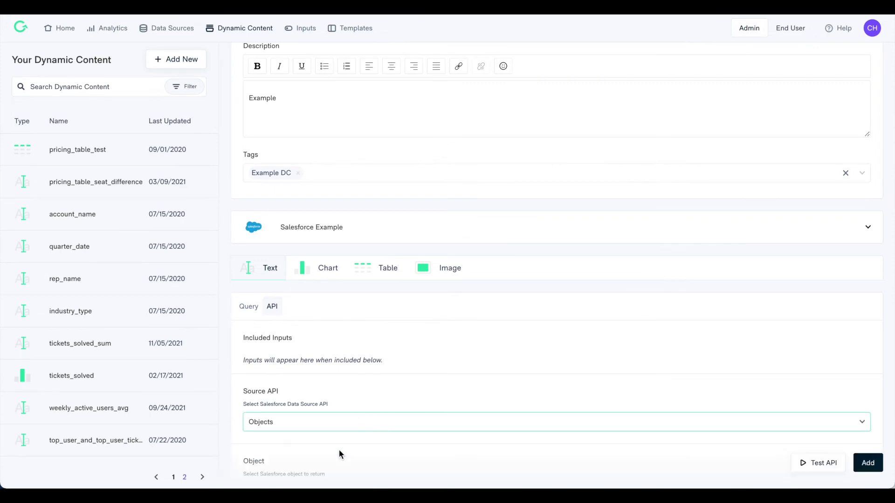
scroll(339, 449, down, 3)
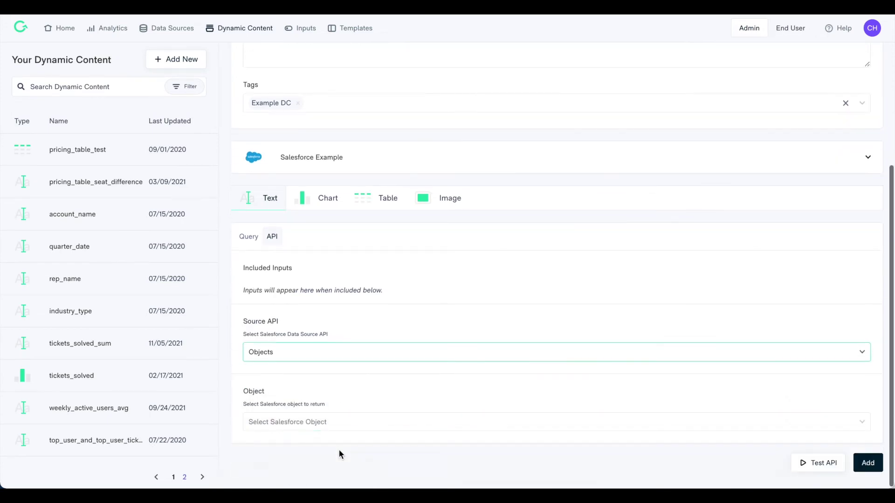
Look through the list of available Salesforce objects without choosing one.
click(858, 427)
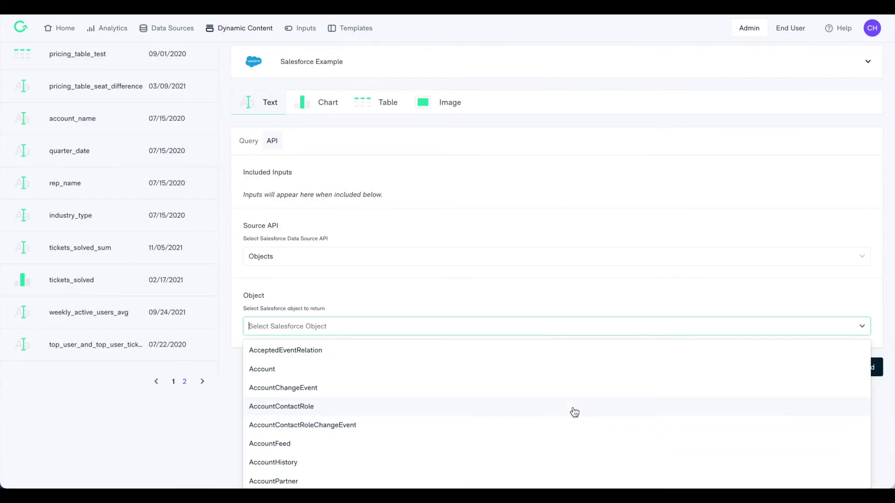
scroll(574, 412, down, 2)
scroll(574, 412, down, 3)
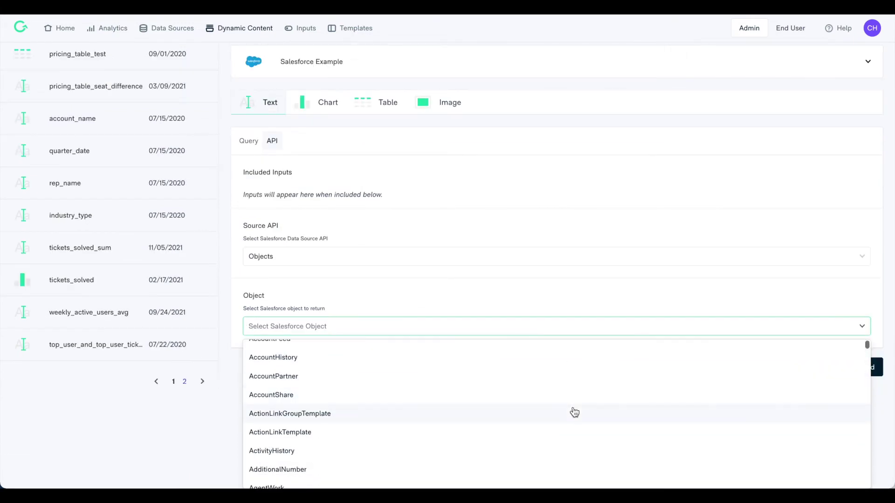
click(839, 332)
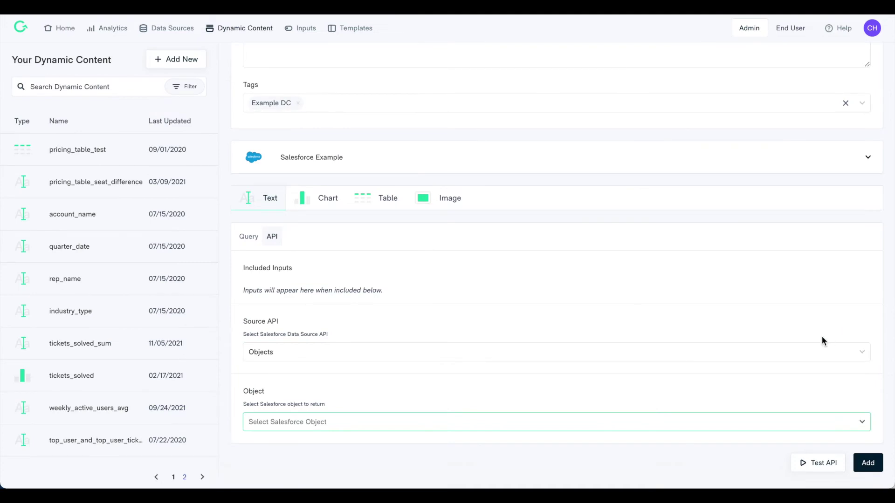
Try Reports as the Salesforce source API, and switch it back to Objects.
click(844, 359)
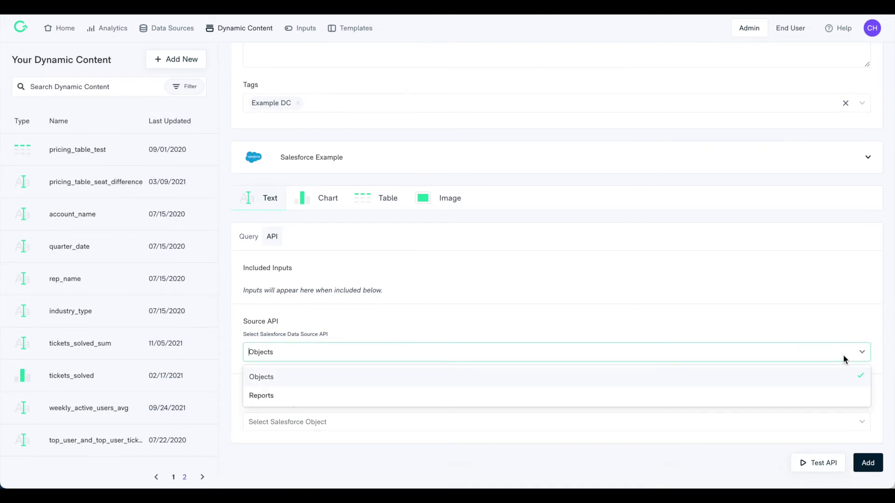
click(296, 399)
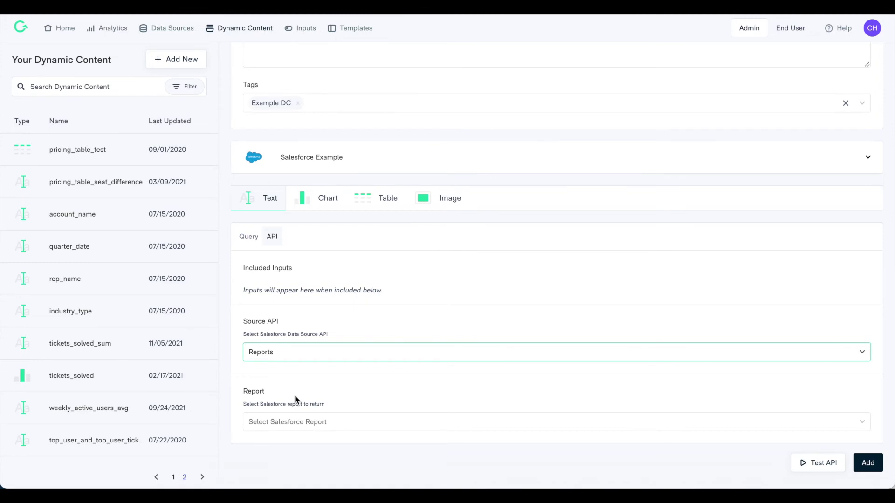
click(288, 360)
click(280, 376)
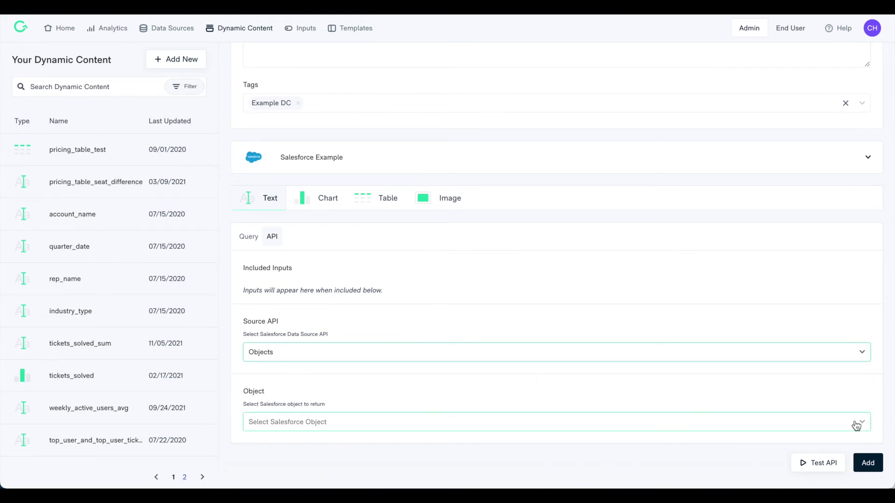
Set the Salesforce object to return to Account, and review the field, filter and result order options.
click(398, 421)
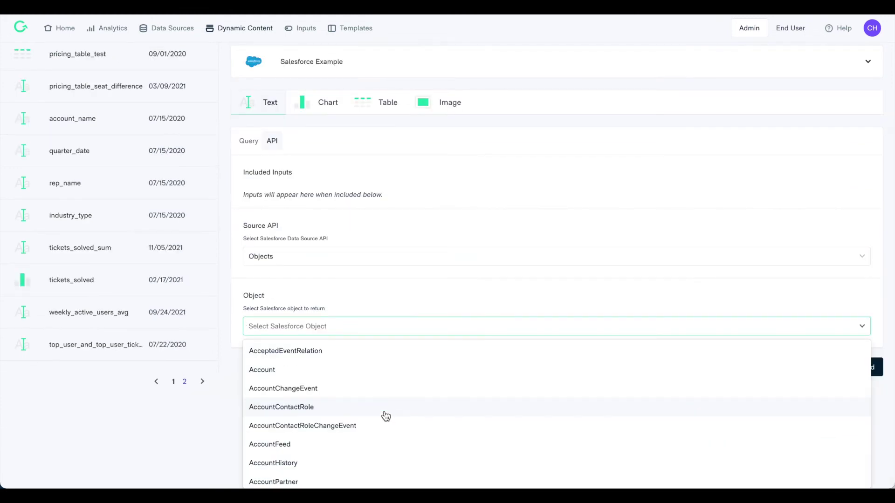
click(316, 370)
scroll(316, 371, down, 3)
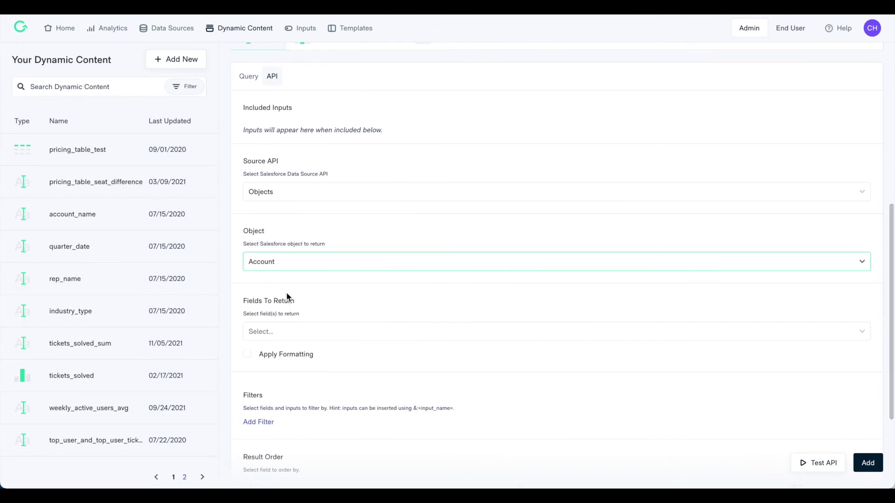
scroll(286, 294, down, 2)
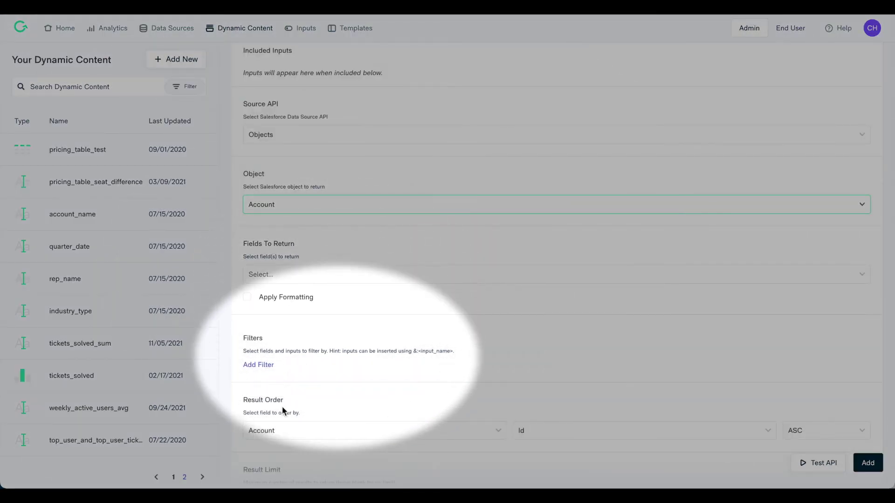
scroll(283, 410, down, 2)
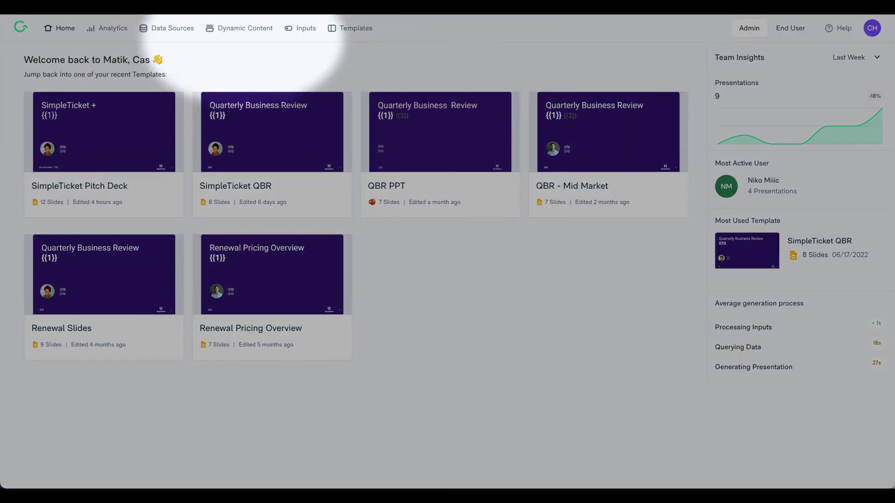
Start a new data-driven item in the dynamic content library.
click(233, 32)
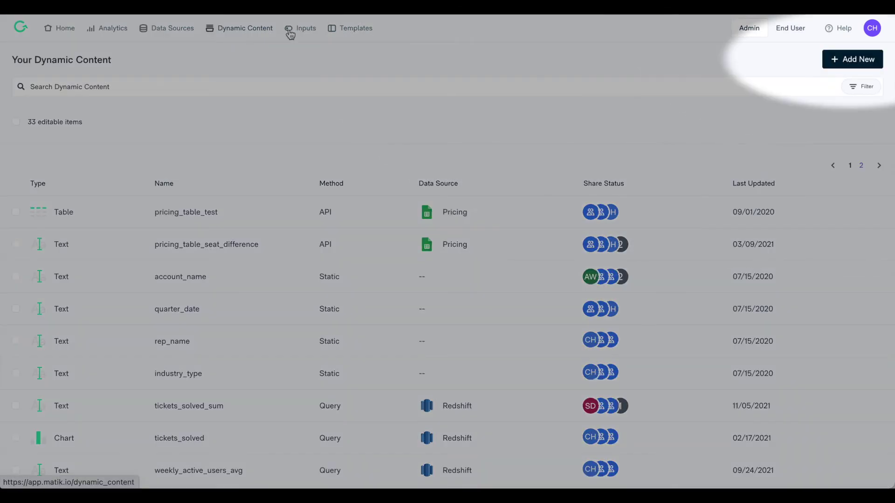
click(834, 60)
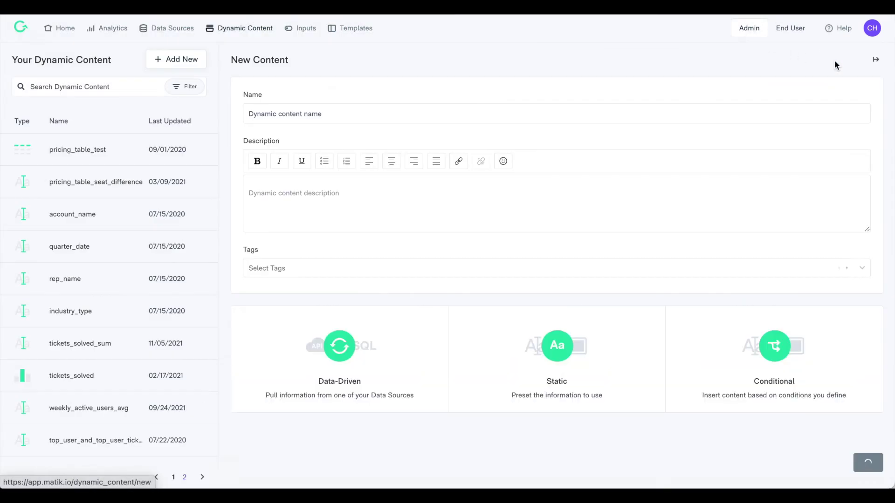
click(338, 360)
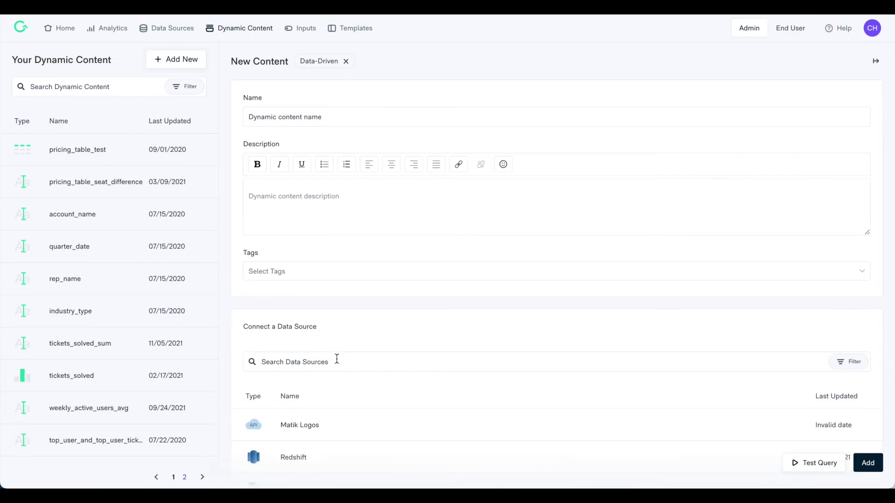
Name the new content Example, enter Example as its description, and apply the Example DC tag.
click(318, 116)
text(Example)
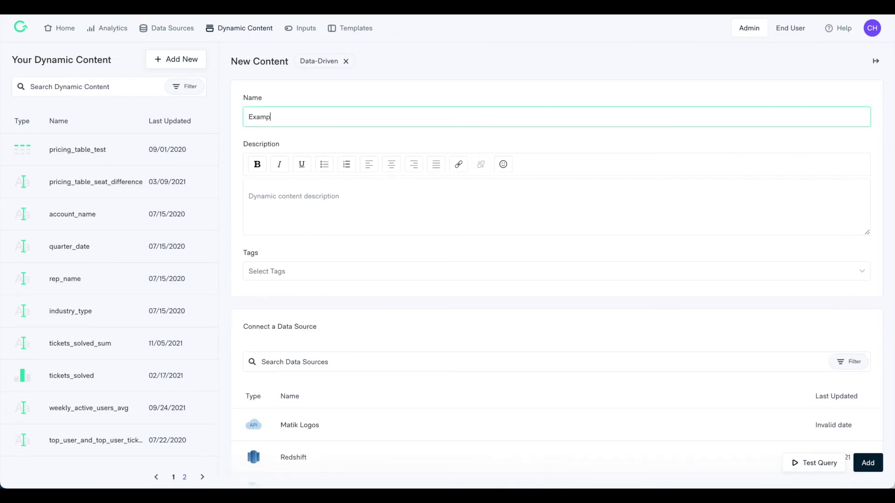
click(306, 196)
text(Example)
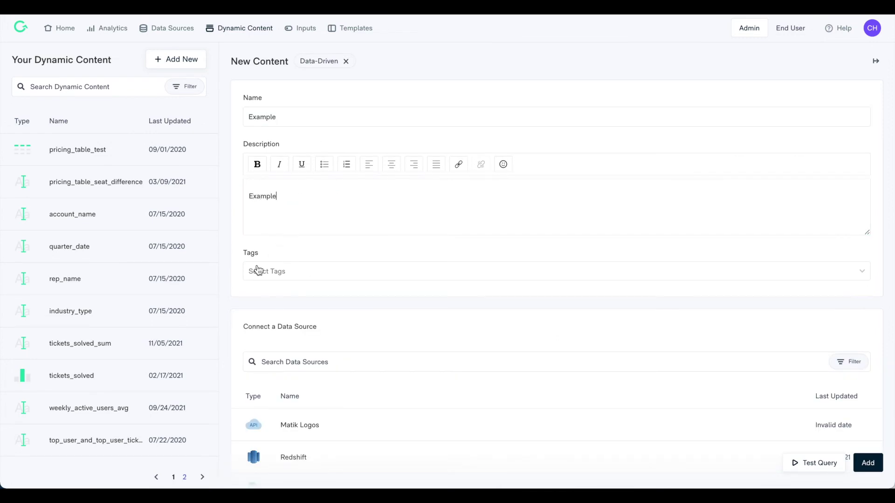
click(257, 271)
click(272, 313)
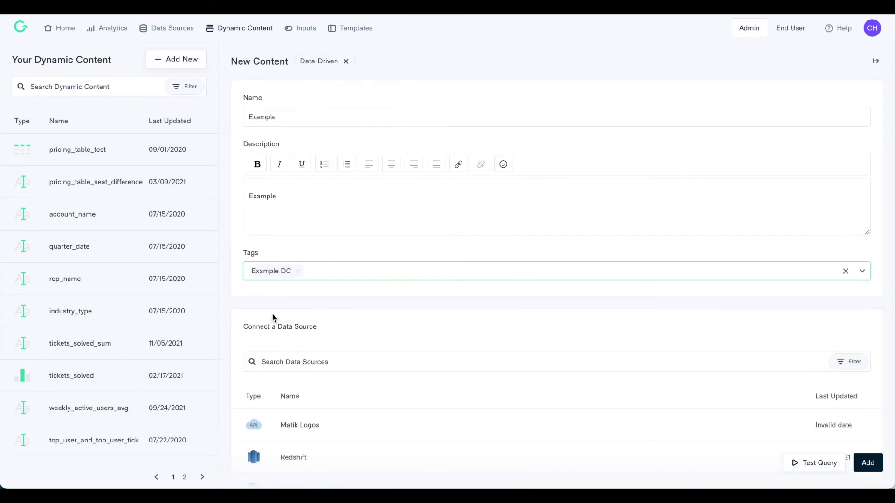
Search the data sources for Tableau and connect it to the new content.
click(301, 363)
text(Tableu)
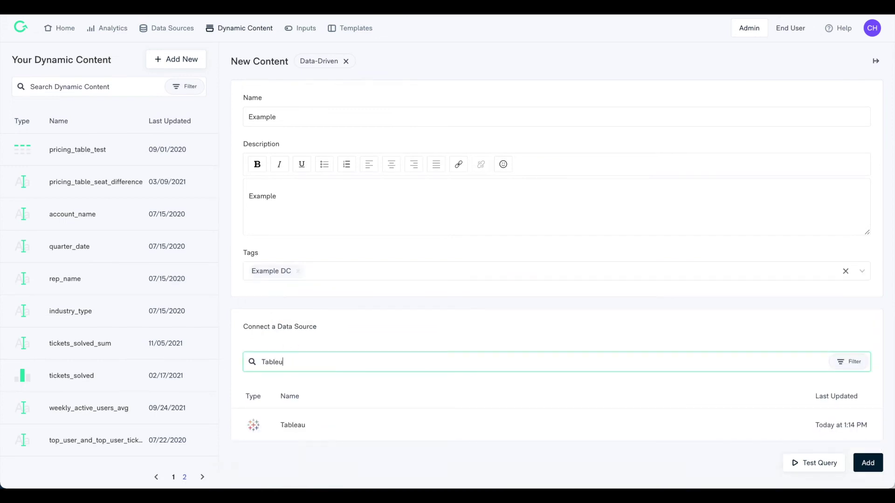
click(322, 417)
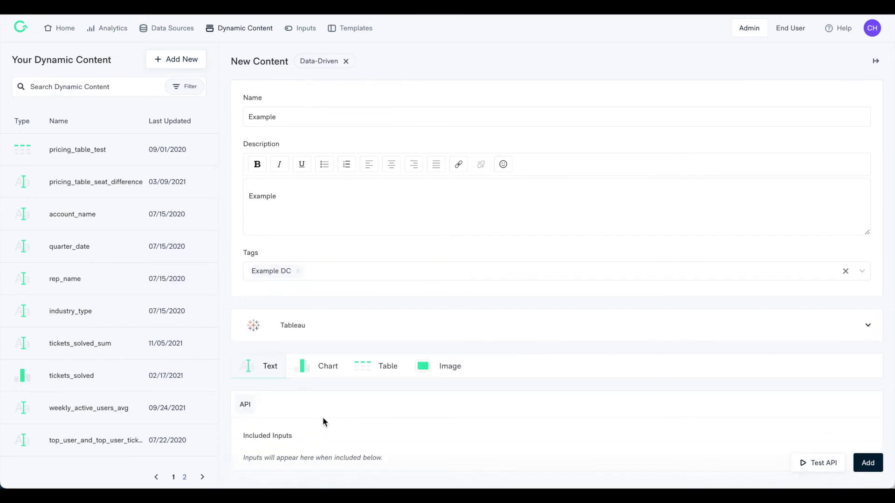
Set the Tableau workbook to Sample Dashboard and the view to Users.
scroll(322, 418, down, 3)
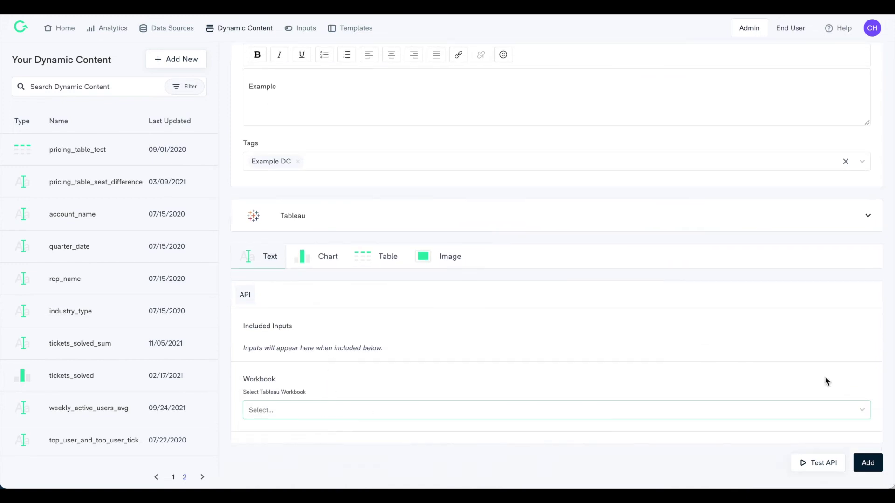
click(865, 409)
click(511, 370)
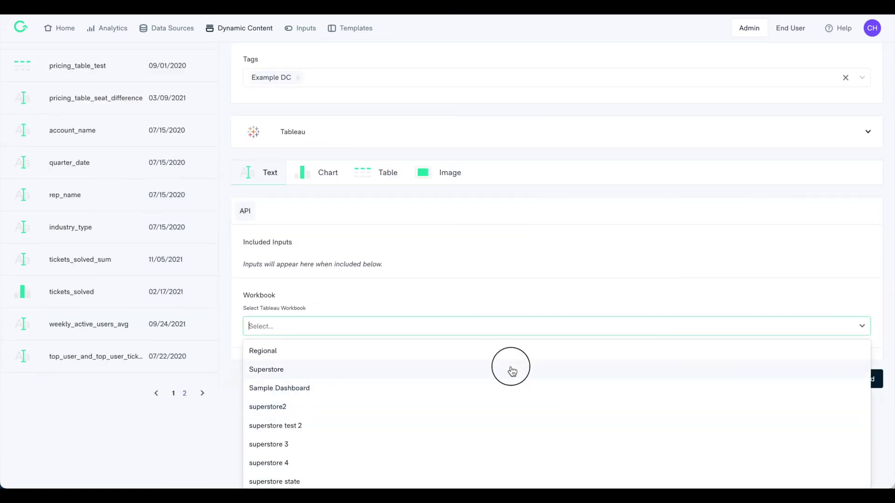
click(863, 410)
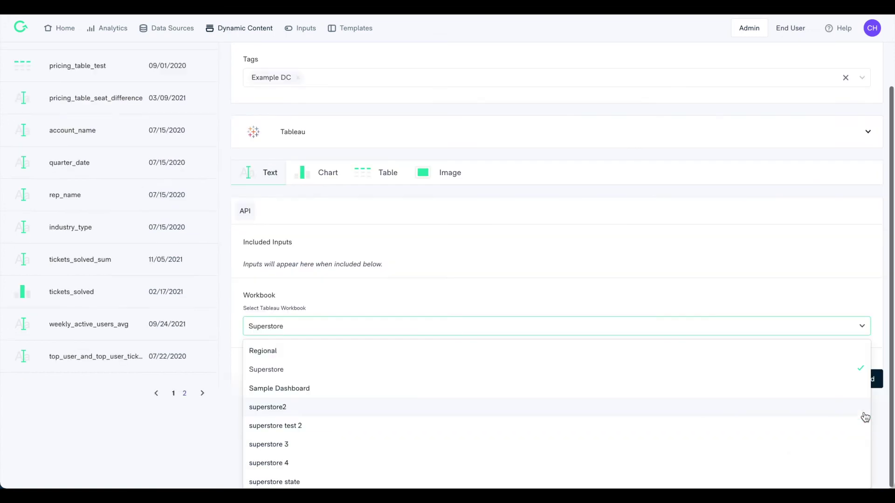
click(578, 396)
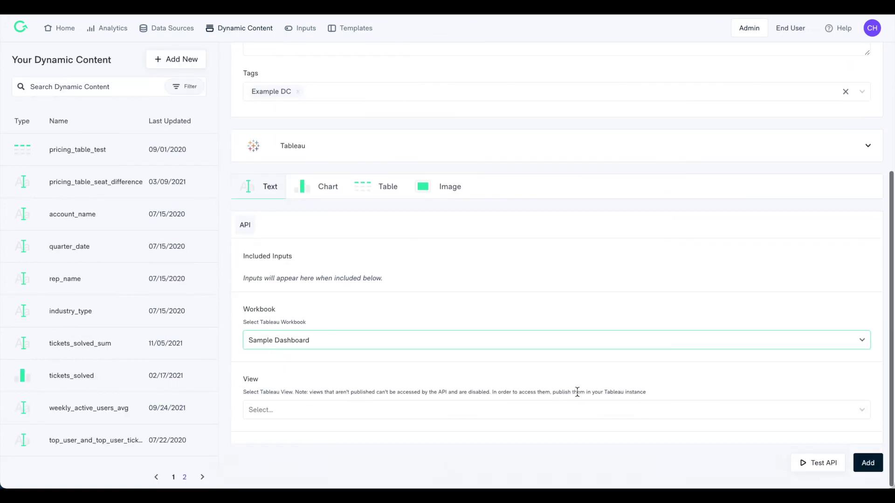
click(862, 410)
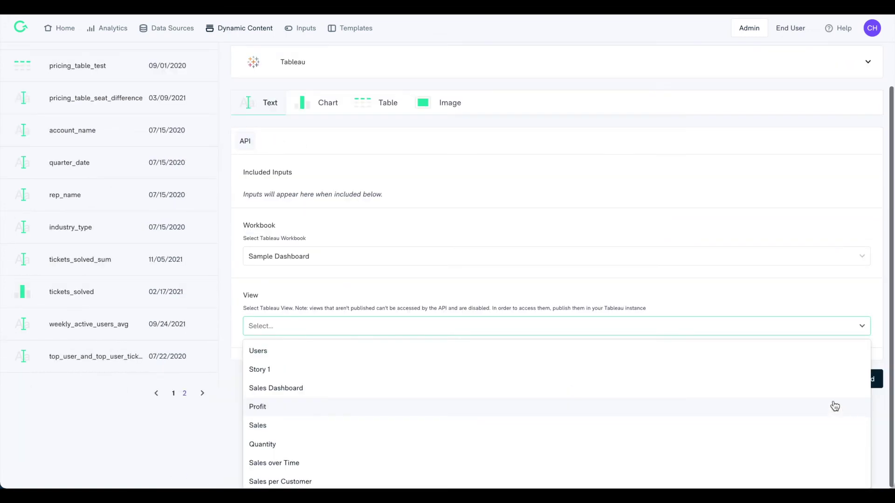
click(699, 352)
scroll(698, 352, down, 5)
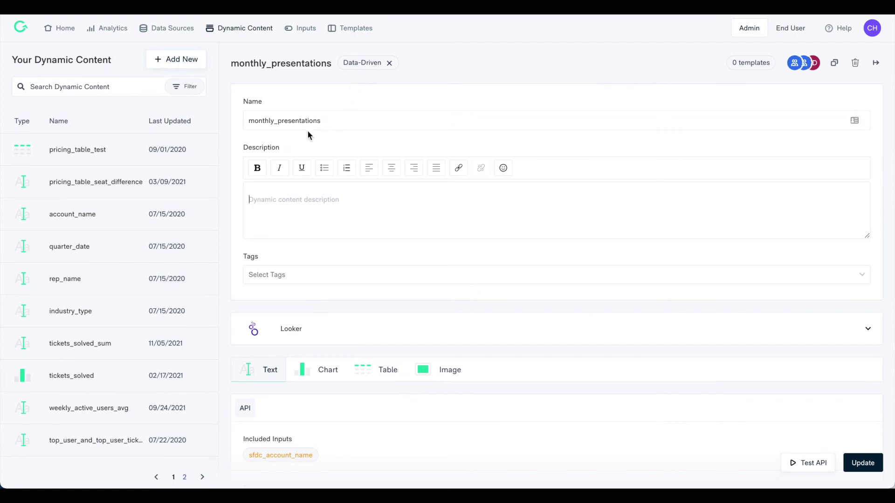
Give the monthly_presentations content the description Example and apply the Example DC tag.
text(Example)
click(281, 278)
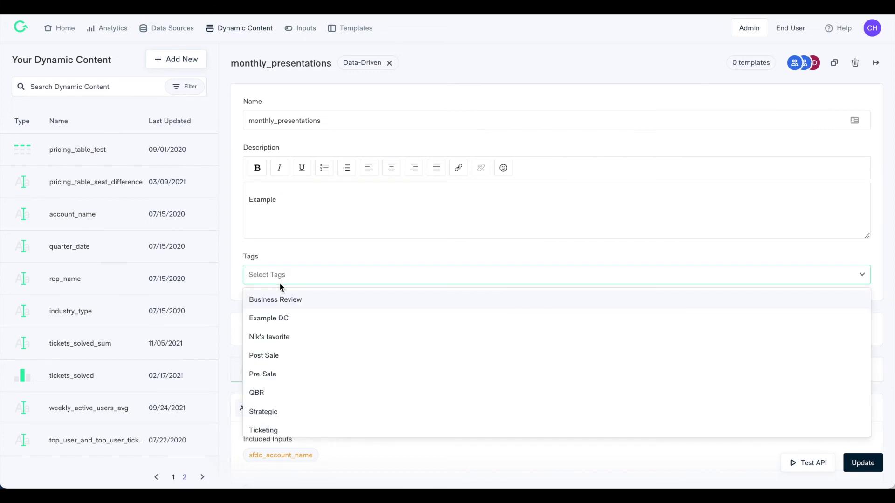
click(280, 318)
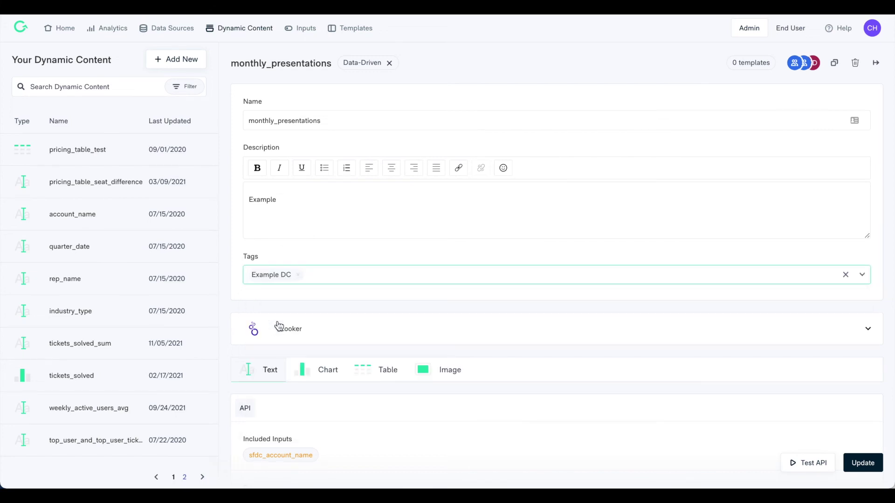
Review the Looker API settings, including source options, dashboard, dashboard query, filters, result sorting, pivot, result limit and query timezone.
scroll(279, 326, down, 1)
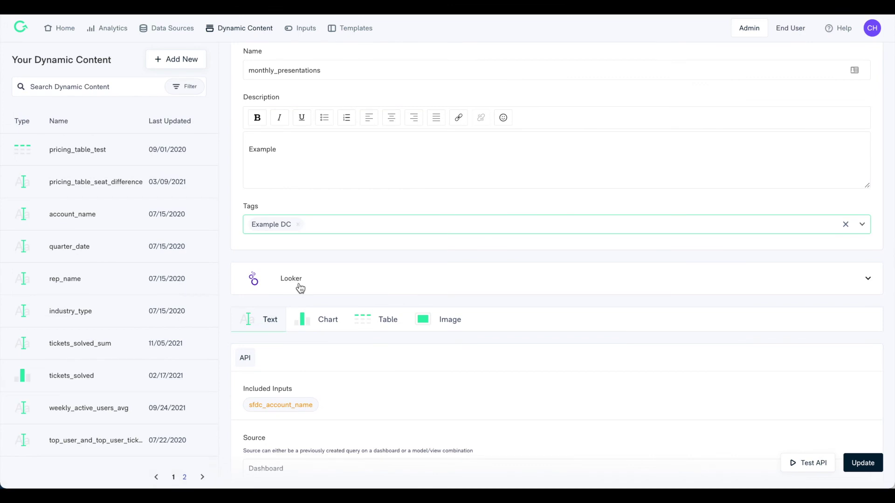
scroll(299, 285, down, 2)
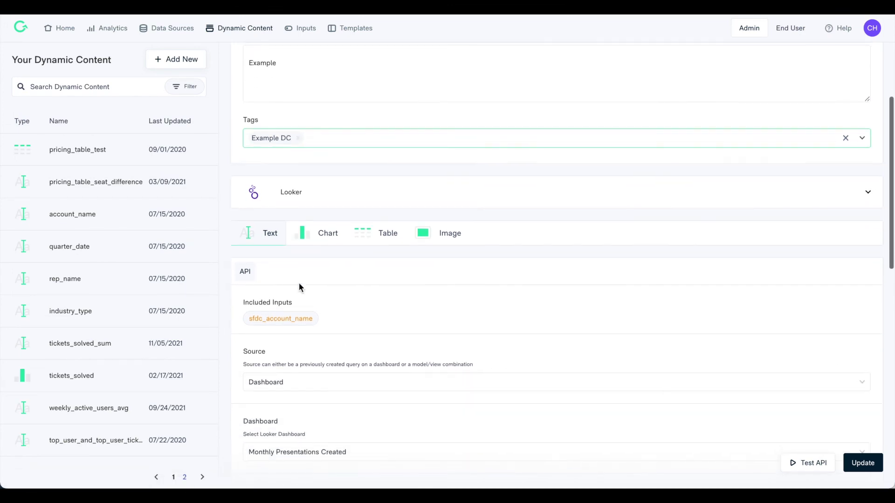
scroll(299, 284, down, 1)
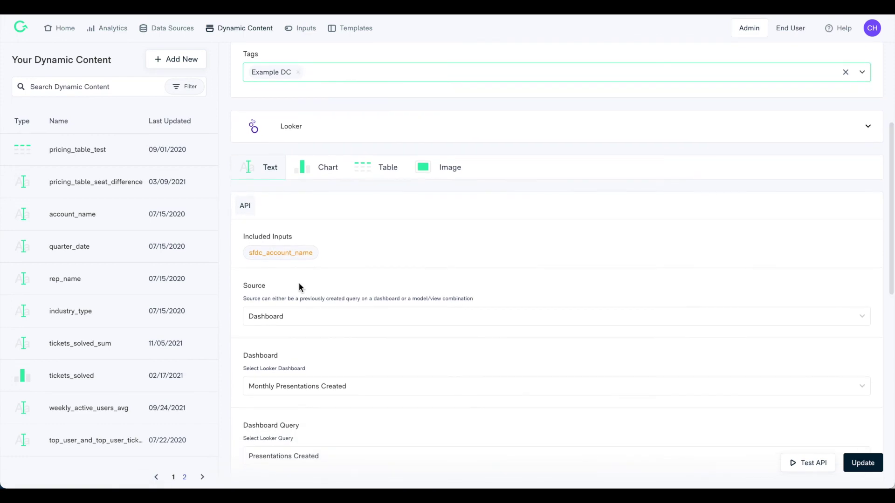
click(310, 316)
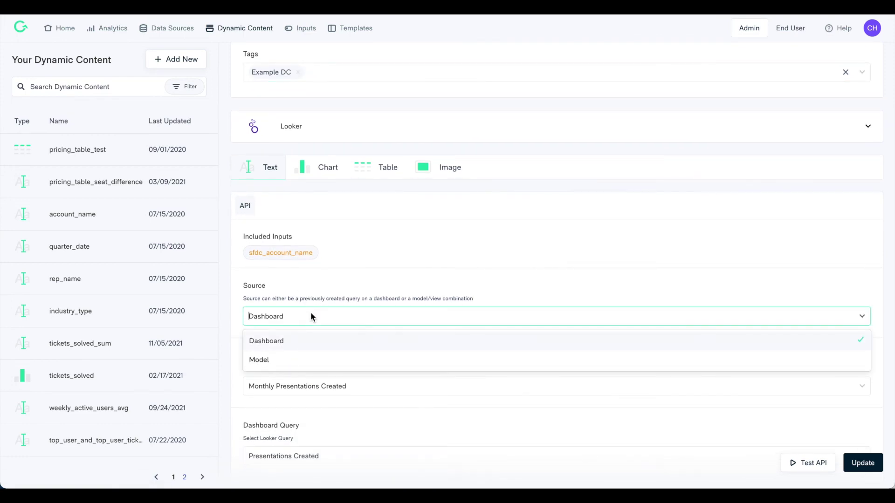
click(312, 316)
scroll(311, 314, down, 1)
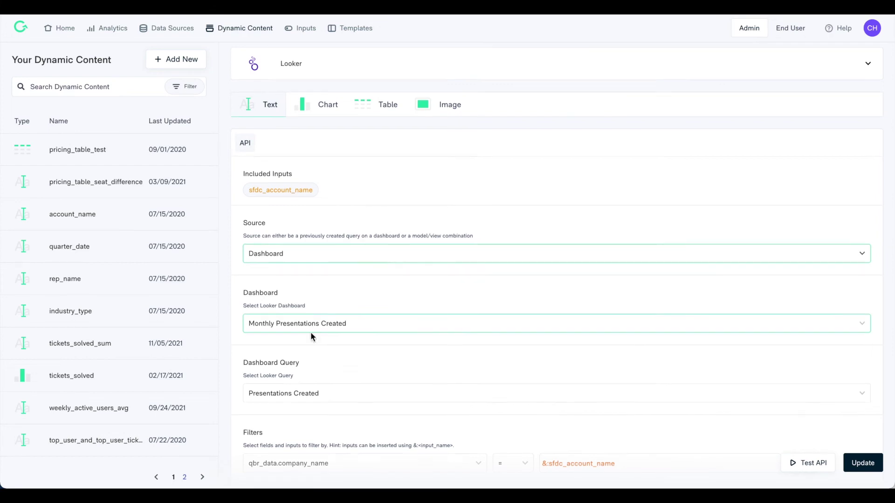
scroll(312, 336, down, 1)
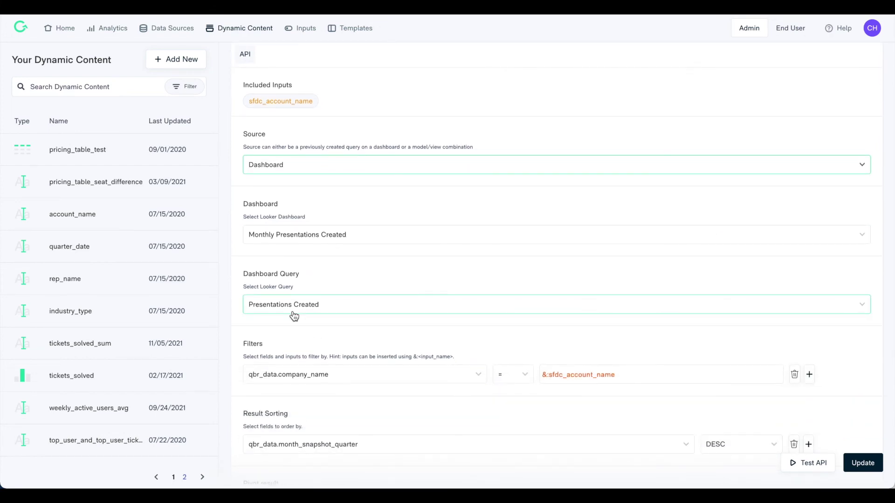
scroll(294, 317, down, 1)
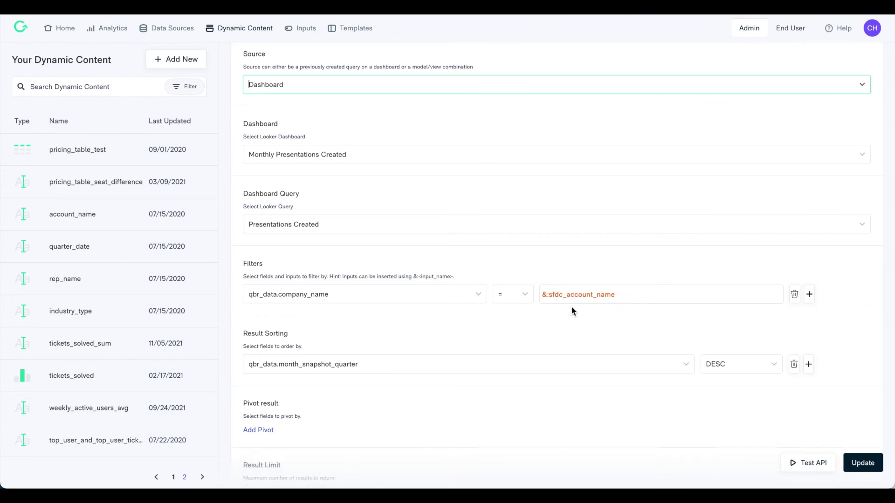
scroll(571, 308, down, 1)
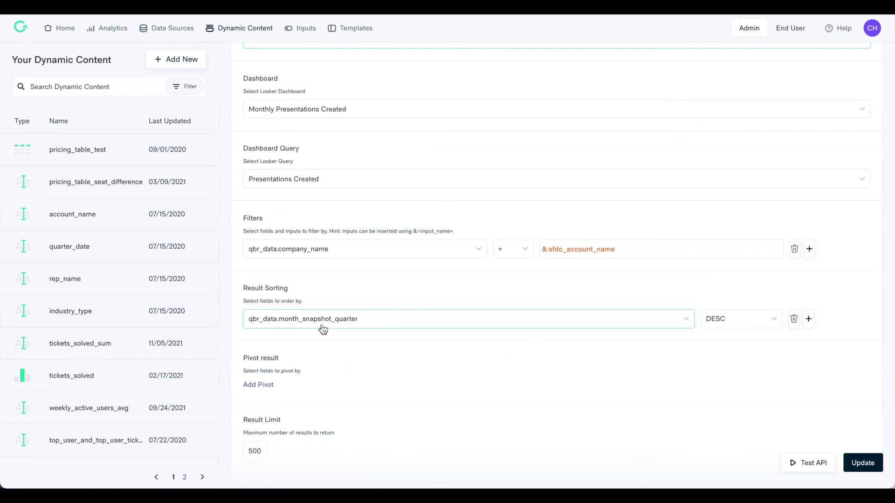
scroll(321, 325, down, 2)
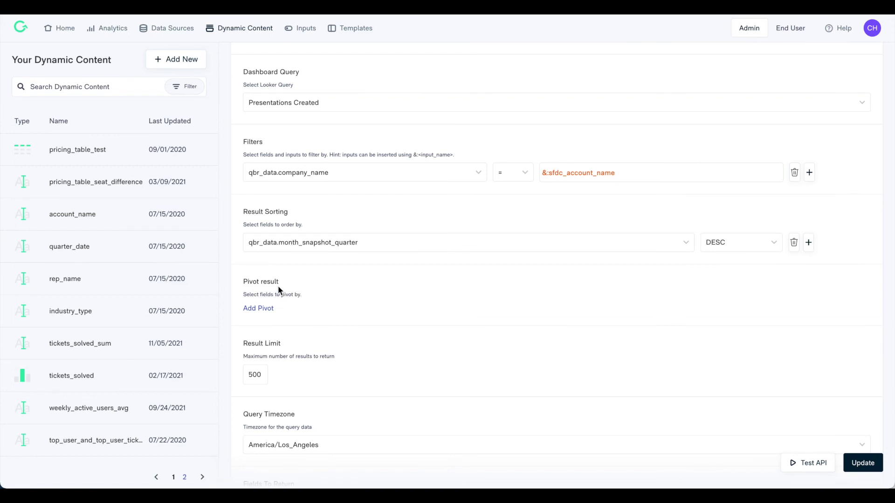
scroll(278, 291, down, 1)
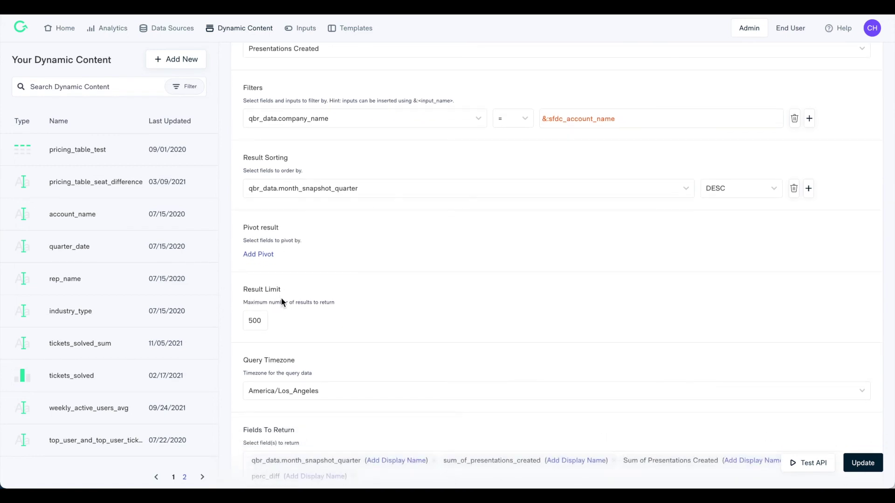
Try the Apply Looker Formatting option below the fields to return, and switch it off again.
scroll(281, 298, down, 2)
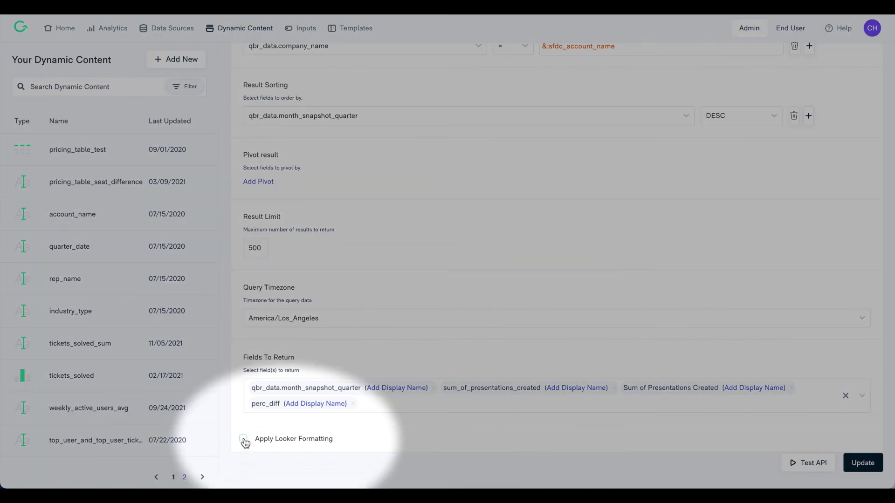
click(243, 439)
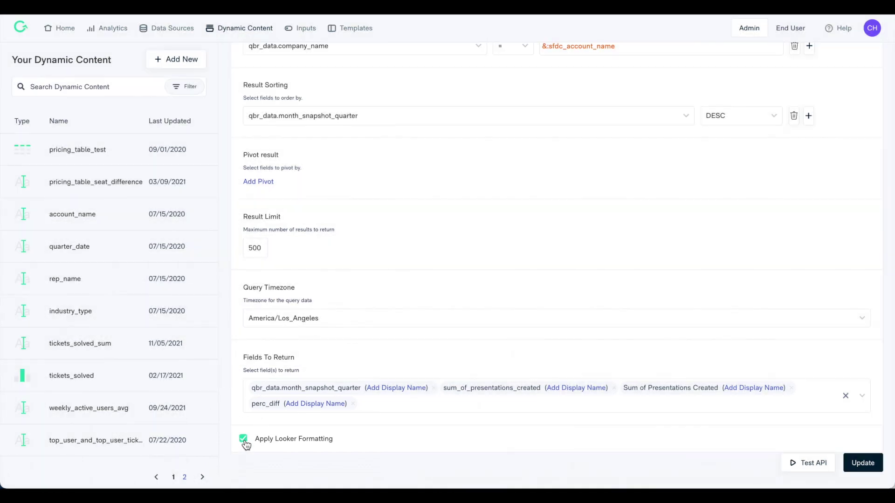
click(243, 439)
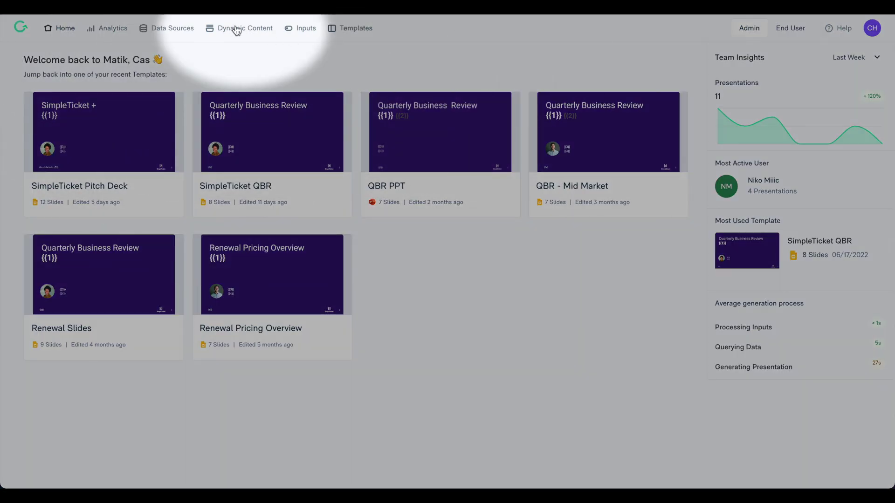
Return to the dynamic content library and start another new data-driven item.
click(236, 29)
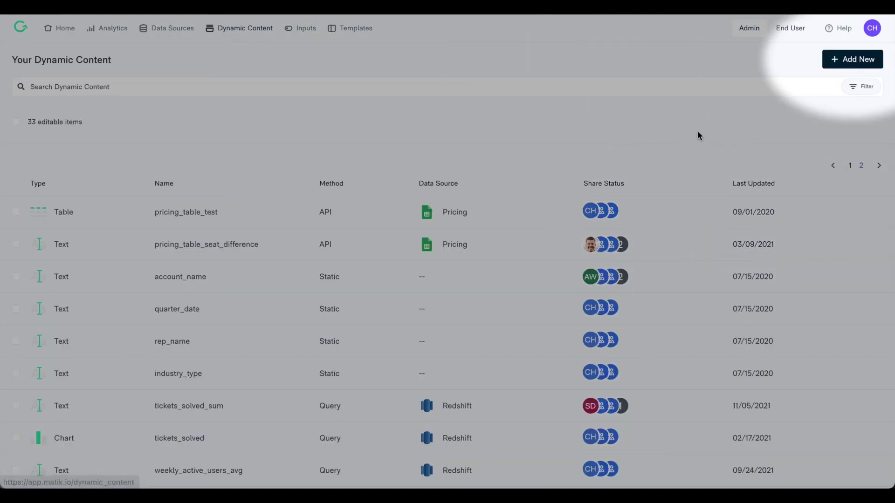
click(845, 68)
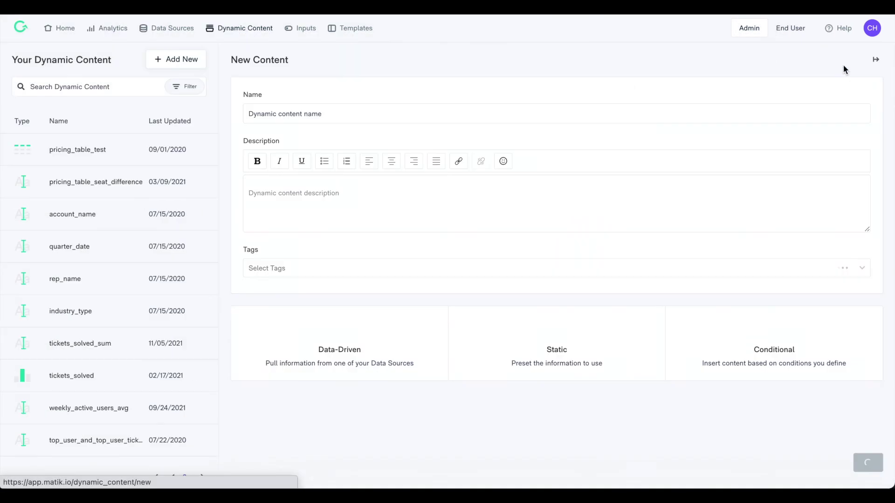
click(343, 361)
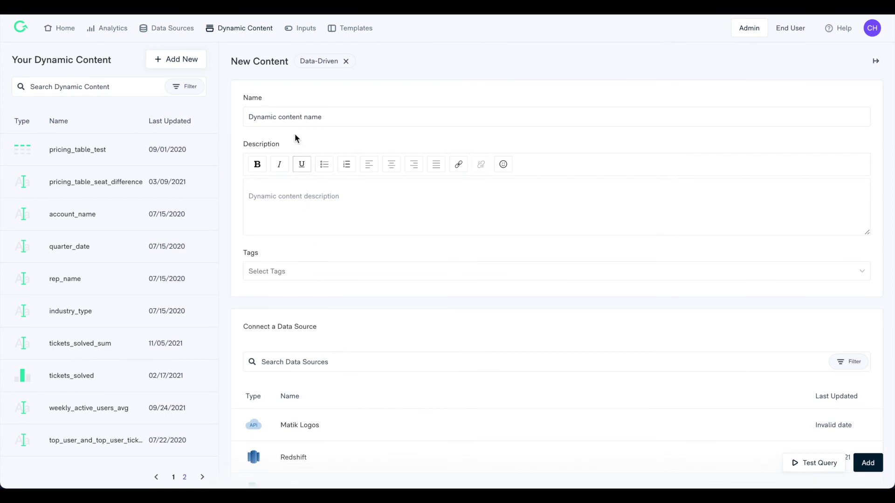
Enter Example as both the name and description of the new content, and apply the Example DC tag.
click(294, 117)
text(Example)
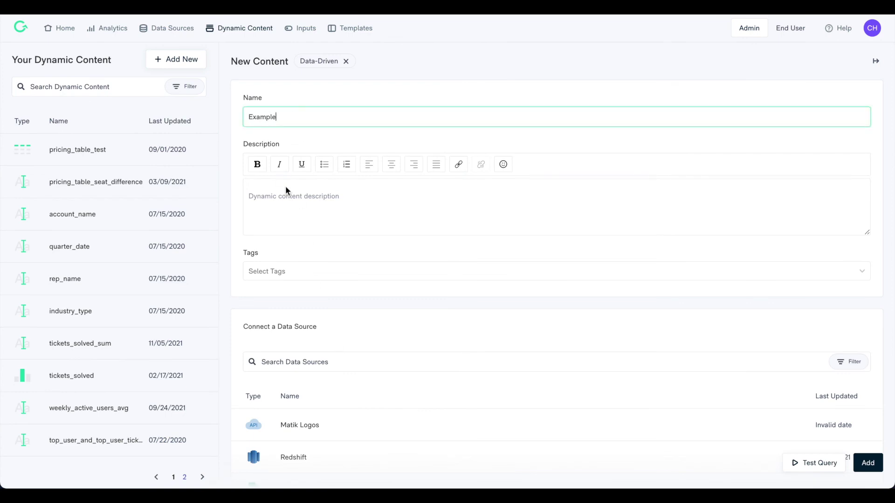
click(284, 185)
text(Example)
click(274, 272)
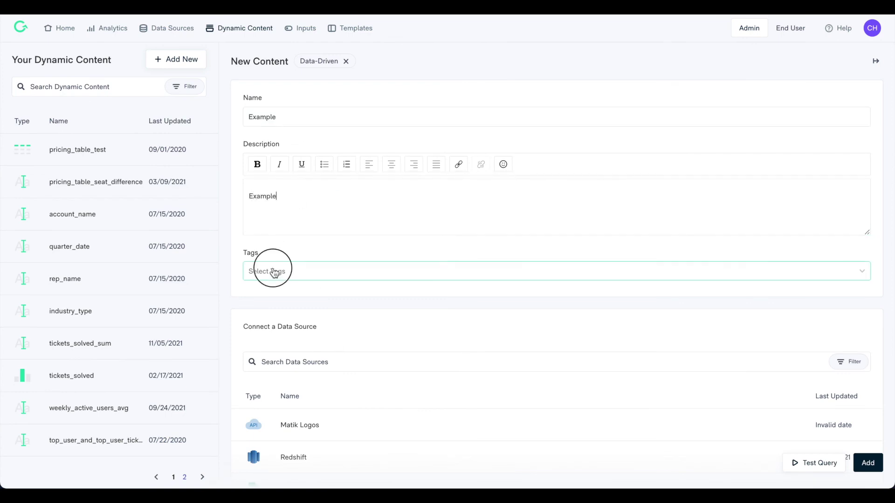
click(274, 314)
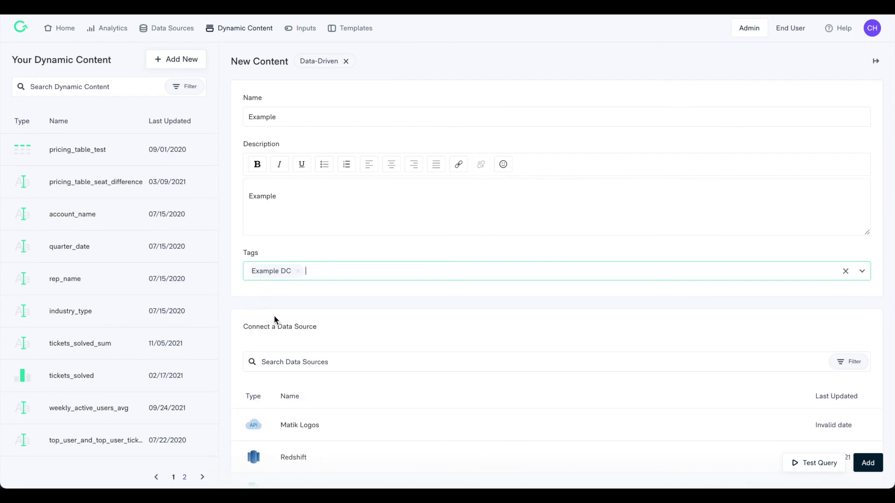
Connect the SimpleTicket SDR 1-pager Calculator sheet as the data source for table content, and review its Sheet Inputs and Sheet Output sections.
scroll(273, 315, down, 5)
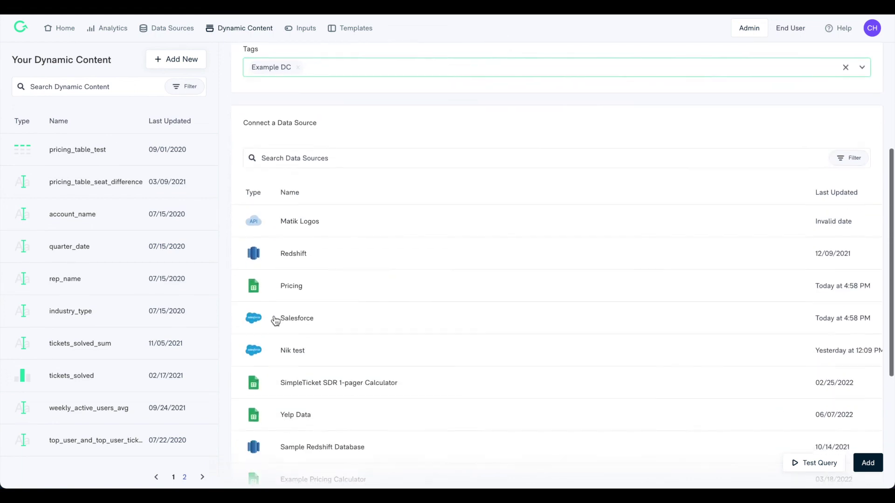
click(321, 377)
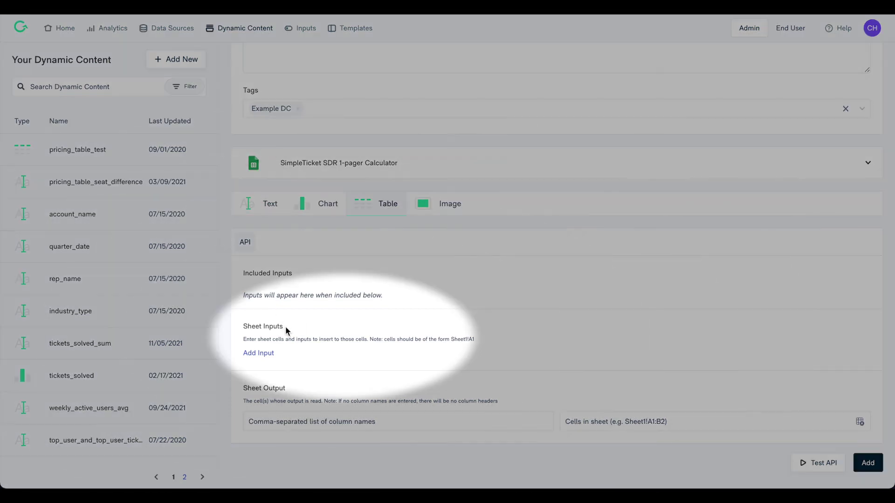
drag(286, 329, 232, 328)
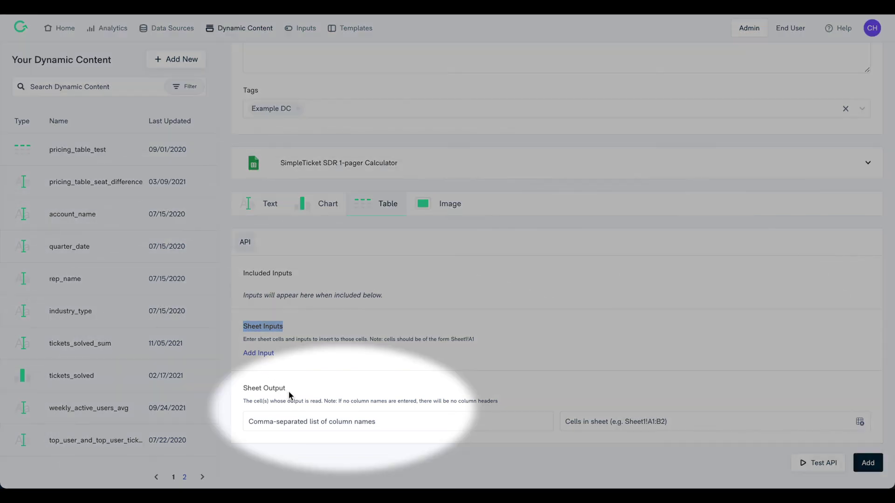
drag(287, 389, 244, 388)
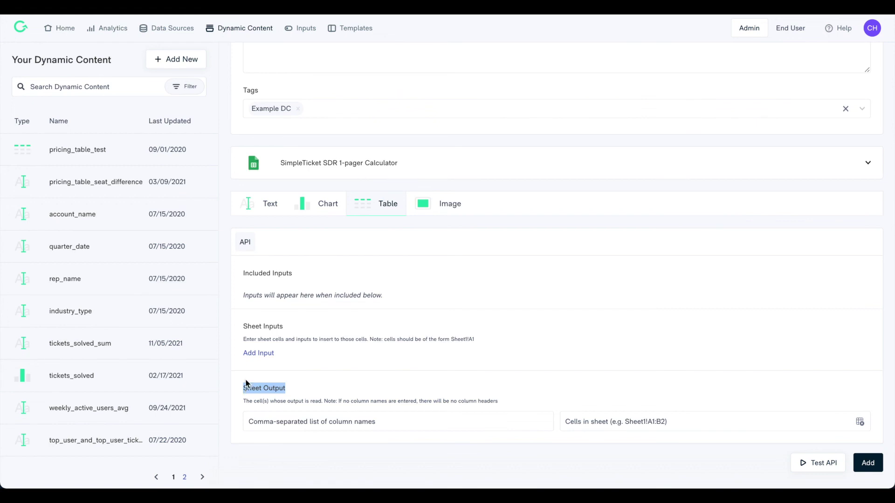
Add a sheet input that feeds &:current_contract_licenses into cell Sheet1!B3.
click(262, 353)
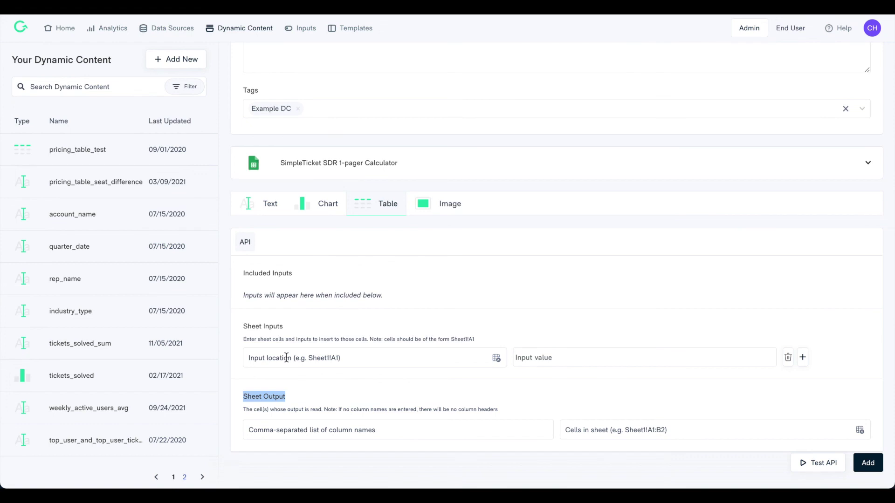
click(286, 358)
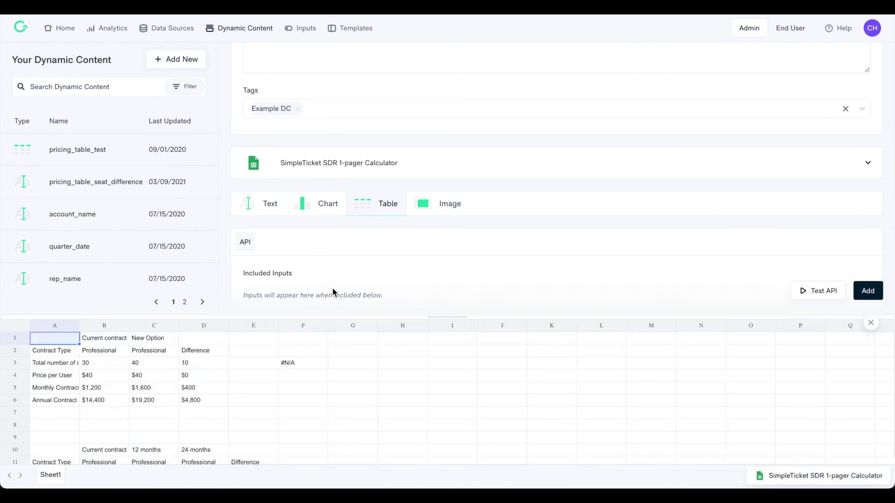
scroll(331, 287, down, 2)
scroll(333, 292, down, 1)
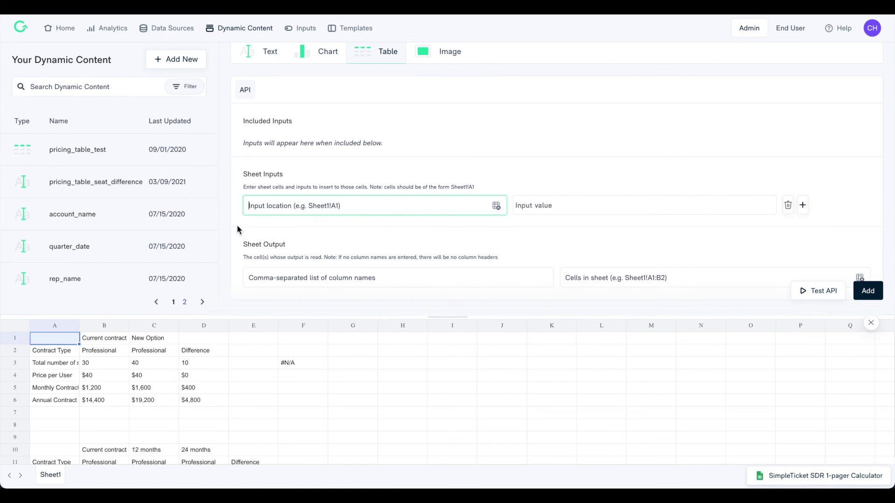
click(104, 363)
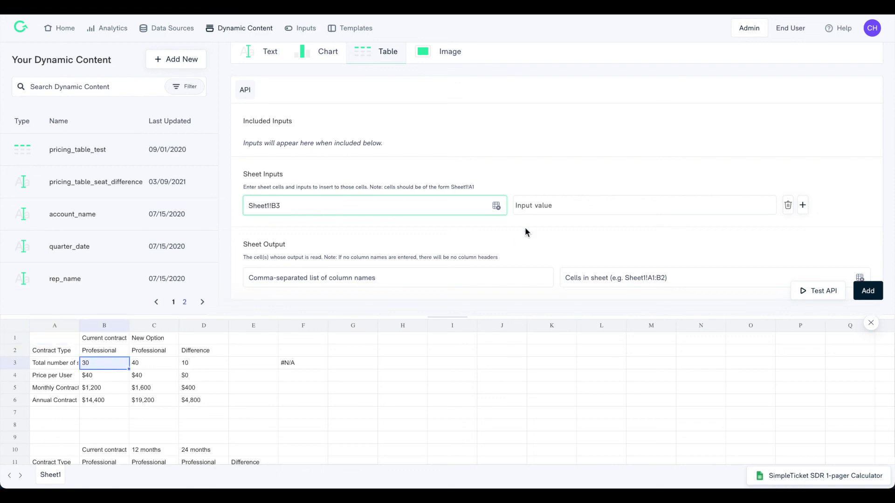
click(532, 204)
text(&)
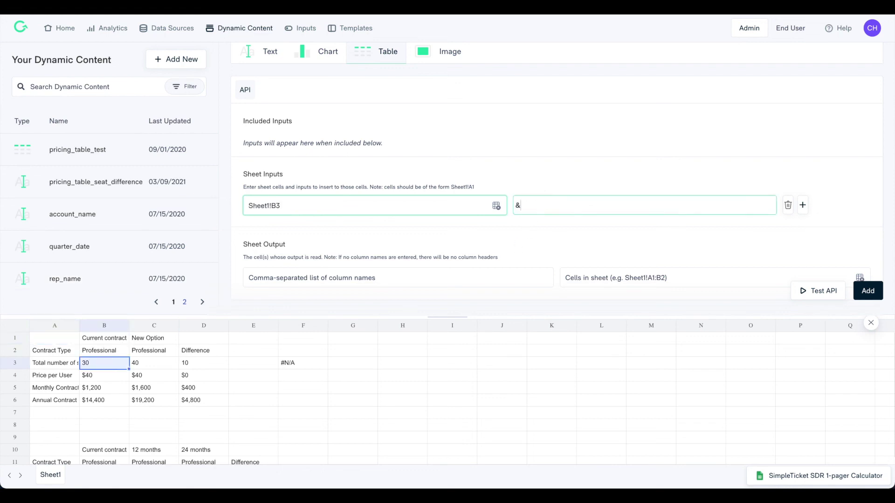
text(:)
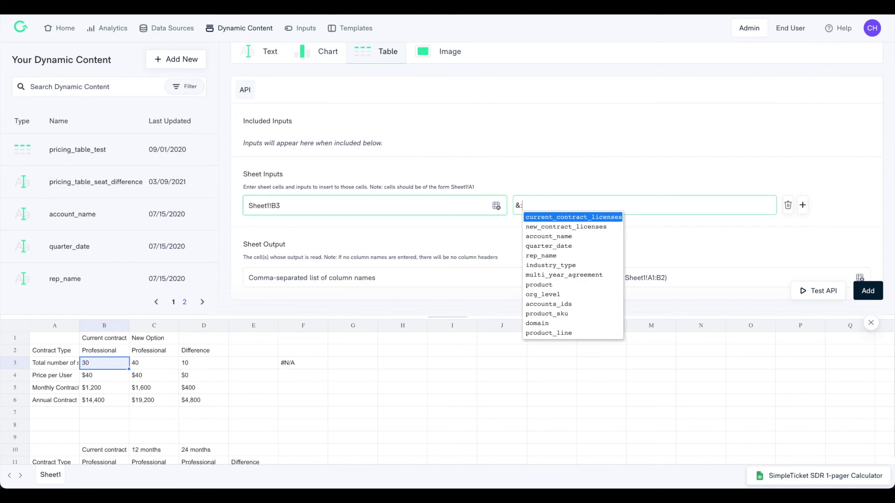
click(542, 218)
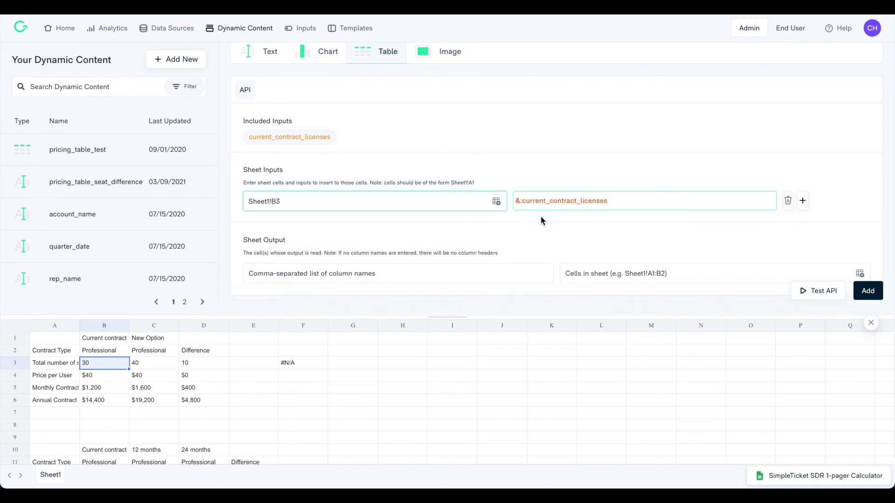
Add a second sheet input that feeds &:new_contract_licenses into cell Sheet1!C3.
click(803, 201)
click(310, 227)
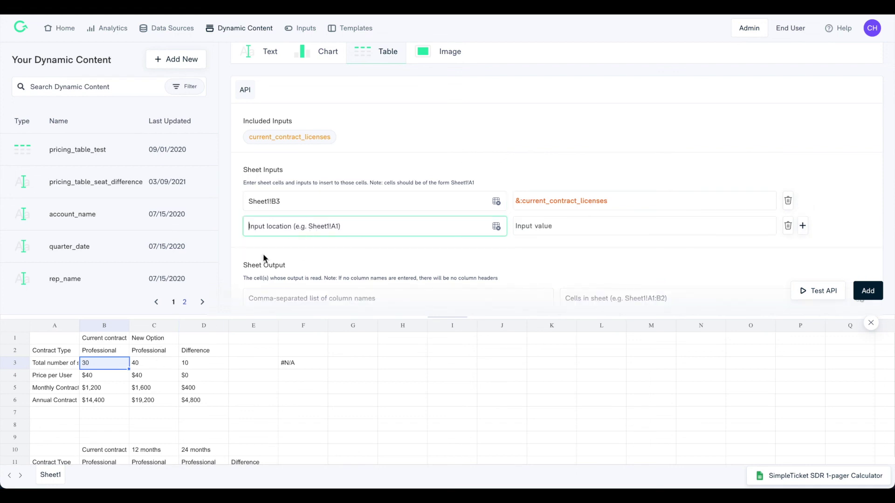
click(141, 368)
click(536, 226)
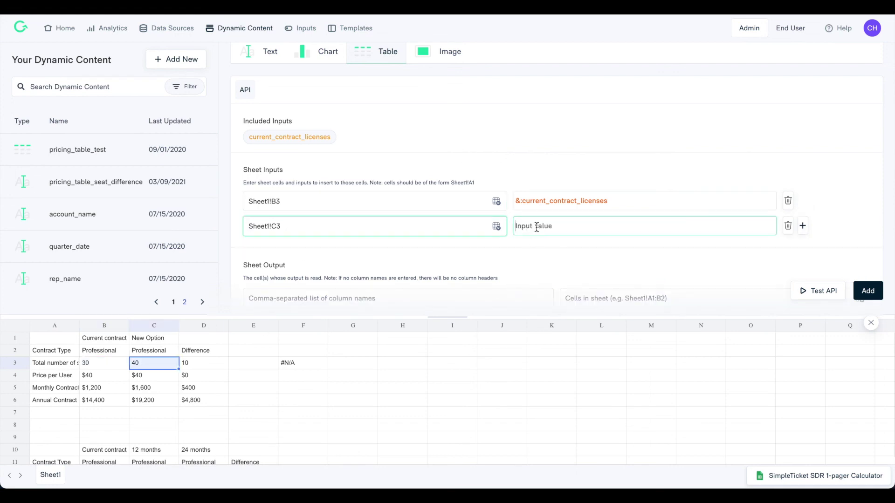
text(&:)
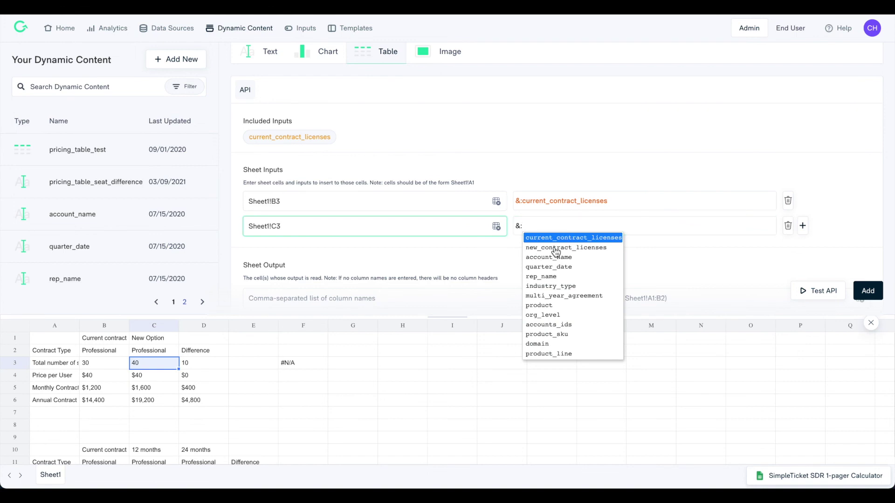
click(554, 247)
Check the Included Inputs by trying the misspelled name &:new_contract_licensess for cell Sheet1!C3, and restore the correct spelling.
drag(298, 122, 239, 122)
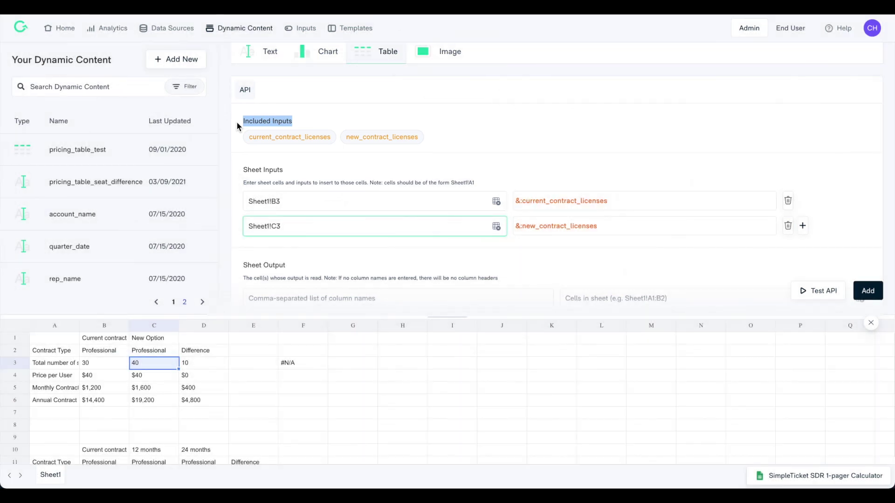
click(319, 120)
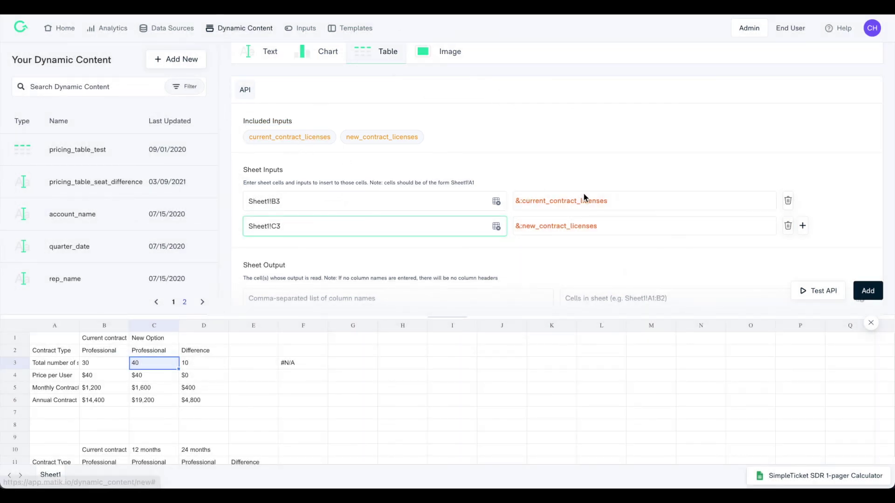
click(613, 225)
text(s)
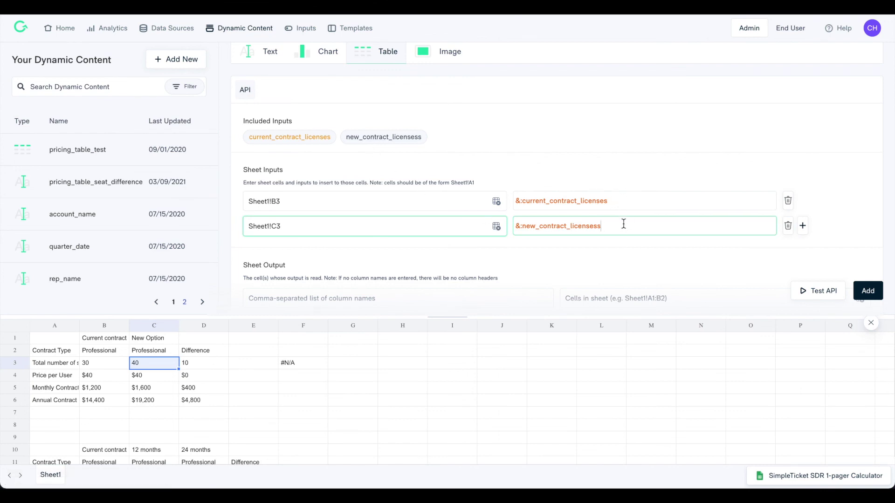
key(BackSpace)
Set the sheet output cells to the range Sheet1!A2:C6.
scroll(618, 250, down, 2)
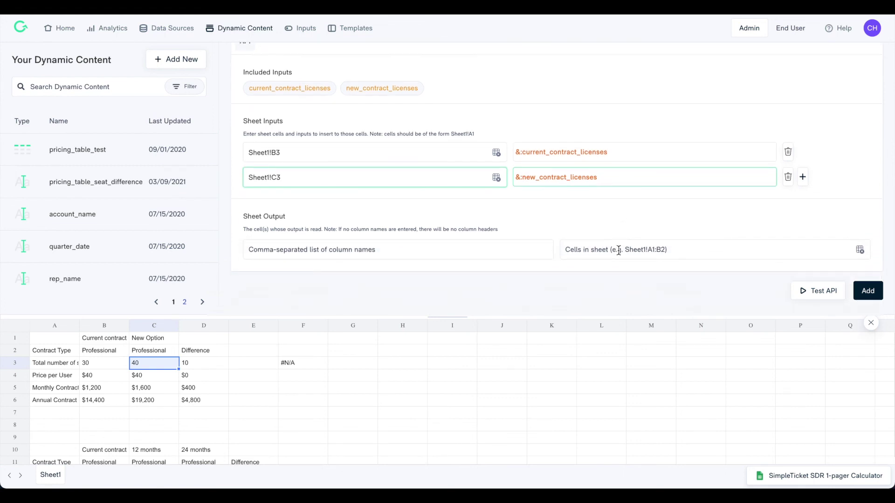
click(576, 248)
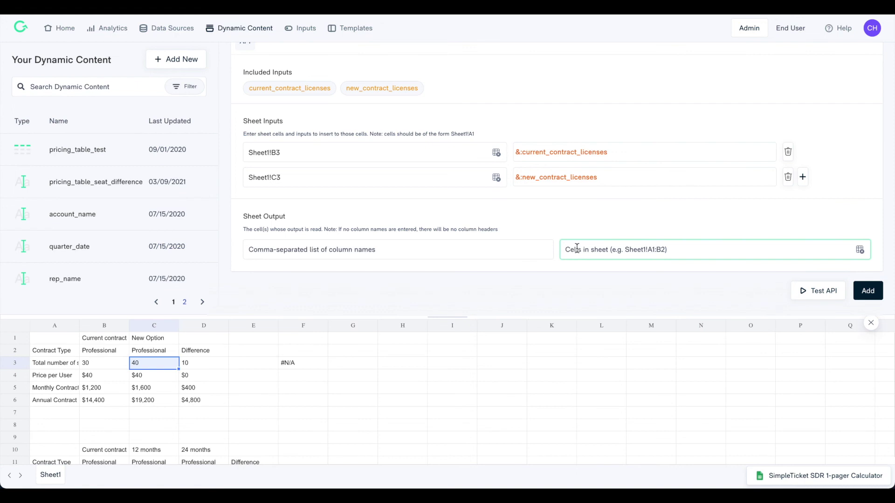
click(57, 351)
shift+click(160, 403)
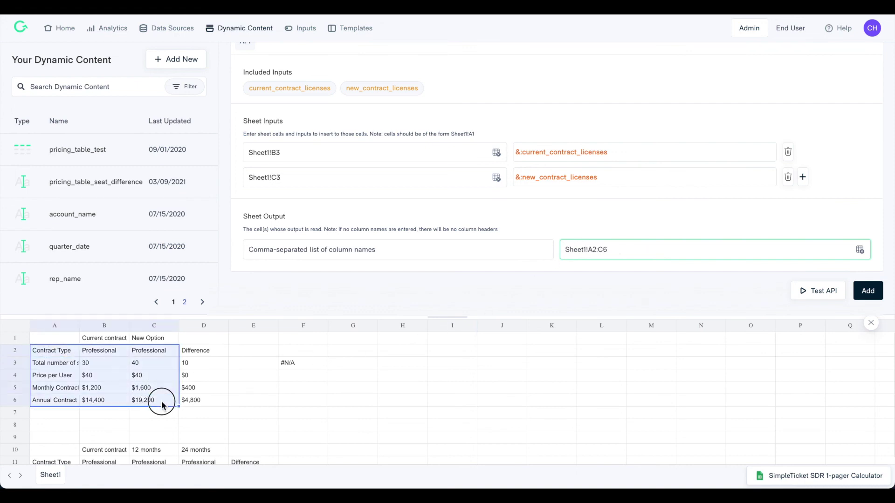